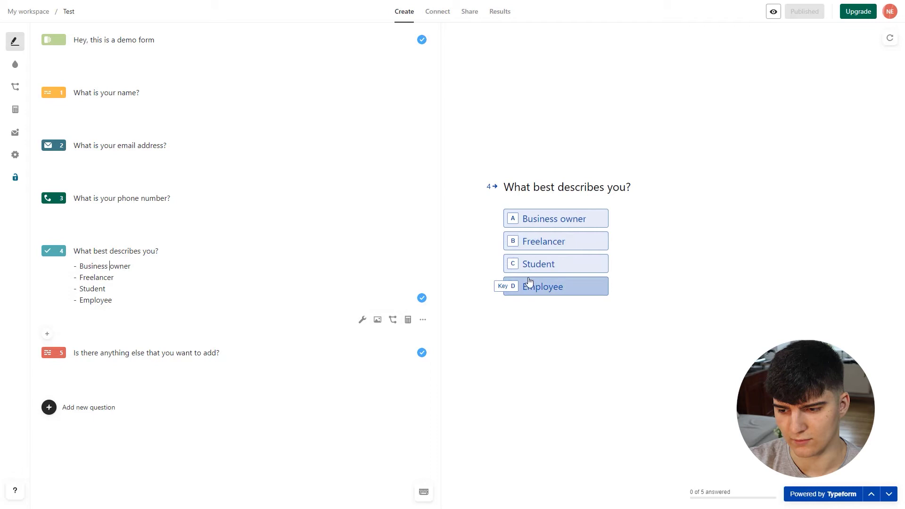
Step: Review the demo form's final question and the existing entry in Notion's Form entries database
click(131, 353)
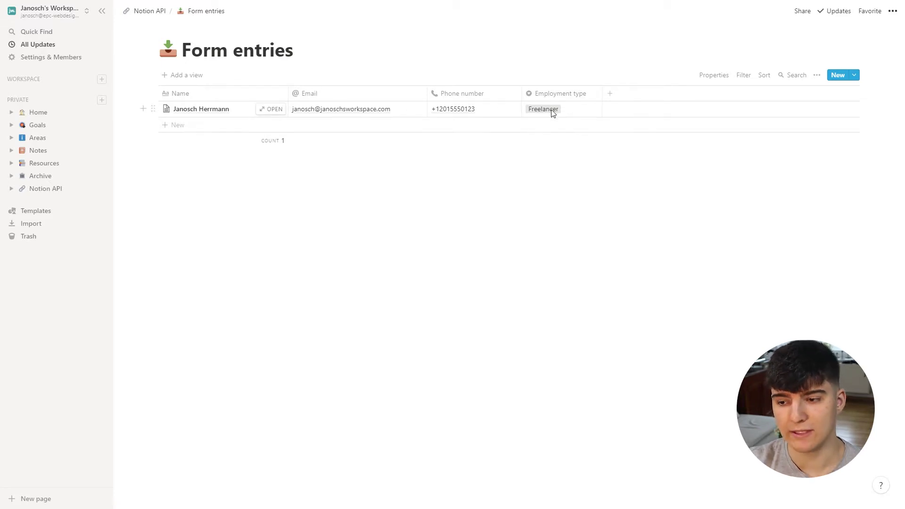
click(569, 109)
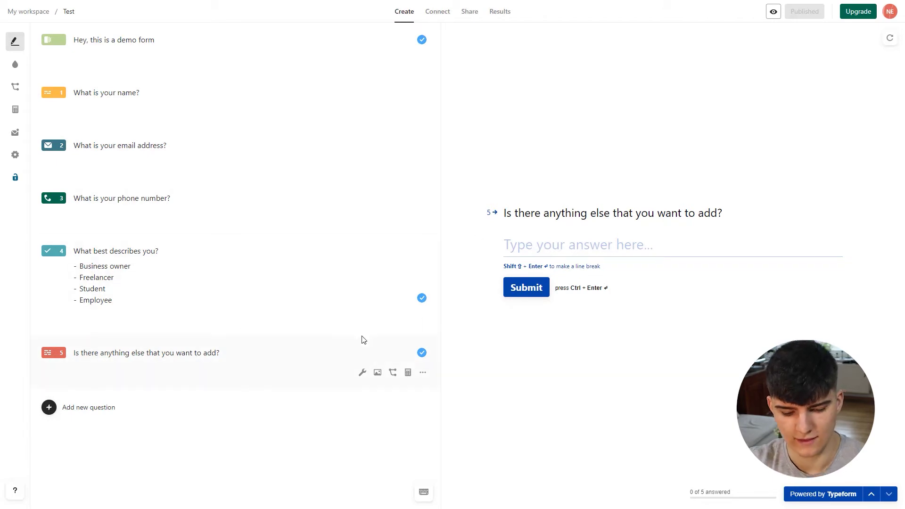
key(alt+Tab)
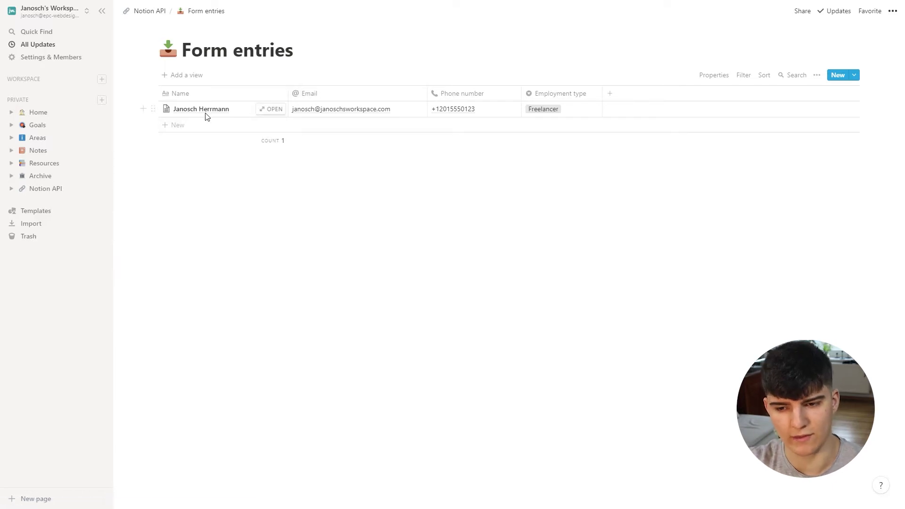
click(275, 113)
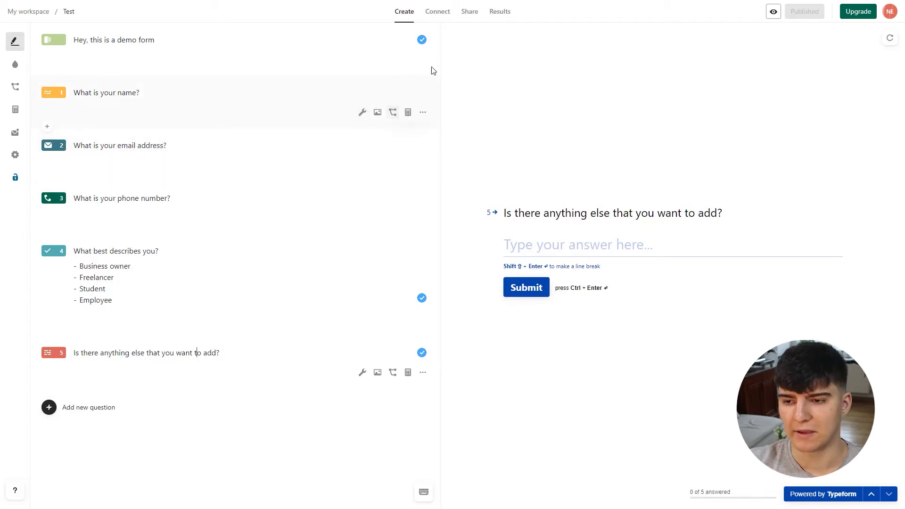
Step: Search the form's available integrations for "notion" and open the Notion integration's setup
click(437, 15)
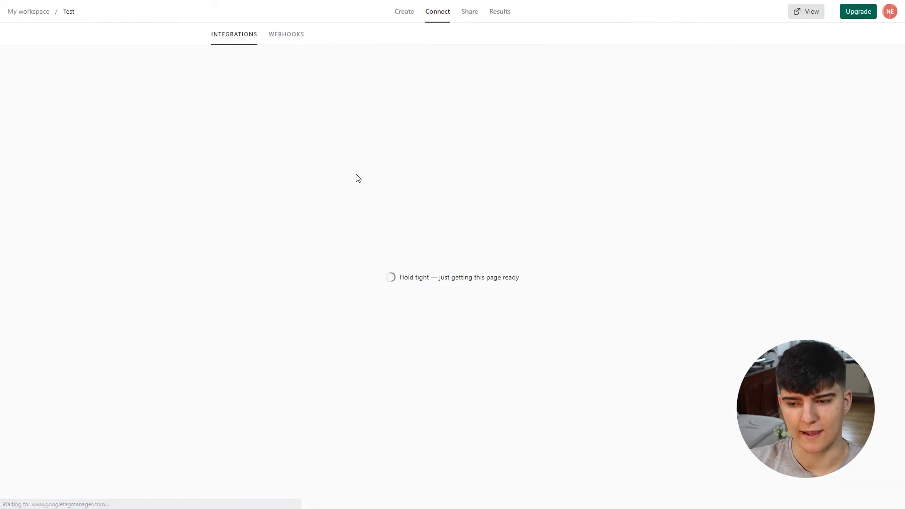
click(391, 80)
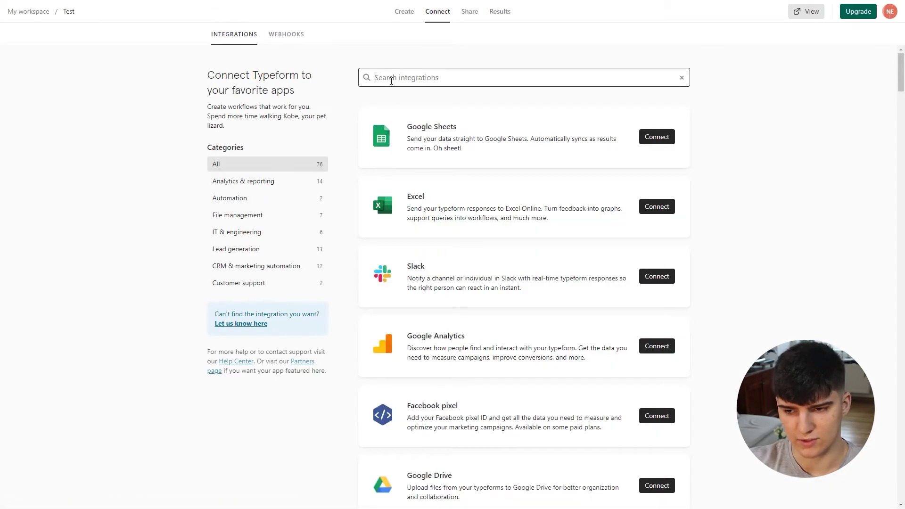
text(notion)
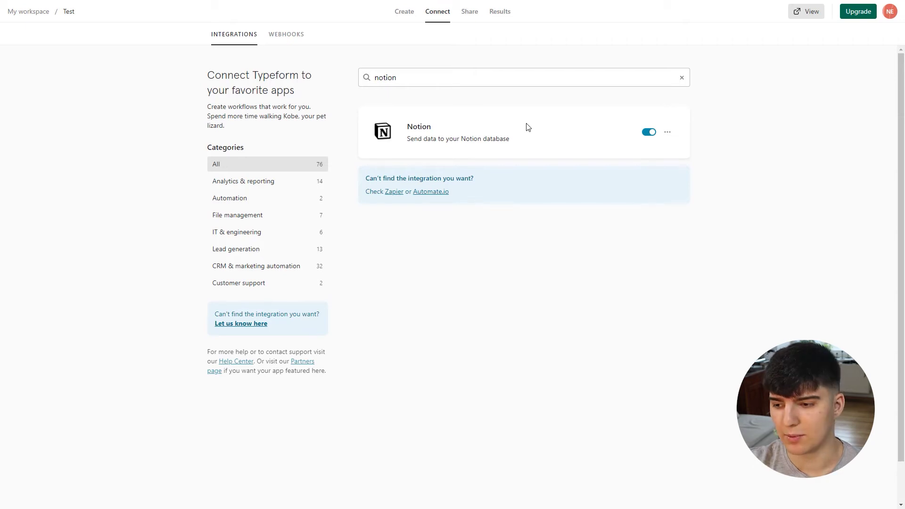
click(665, 137)
click(655, 149)
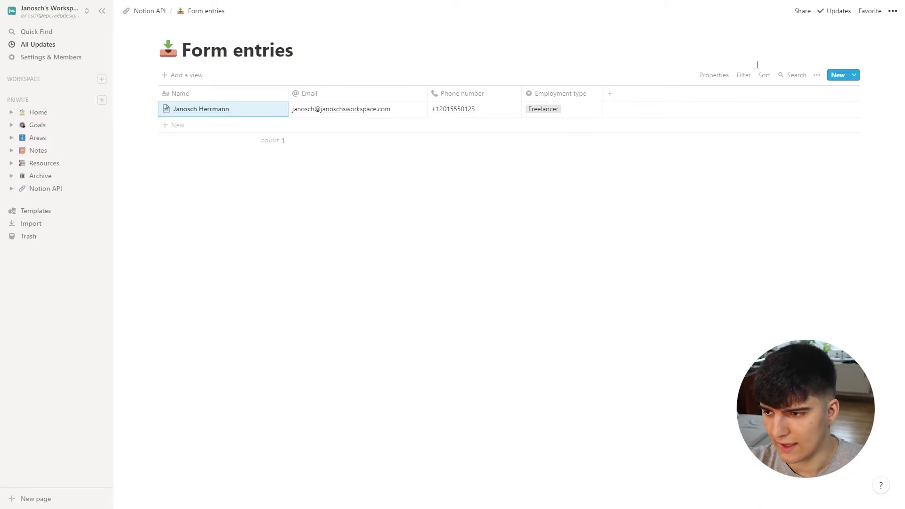
Step: Switch to Notion and inspect the Form entries page's sharing settings for Typeform integration access
click(802, 11)
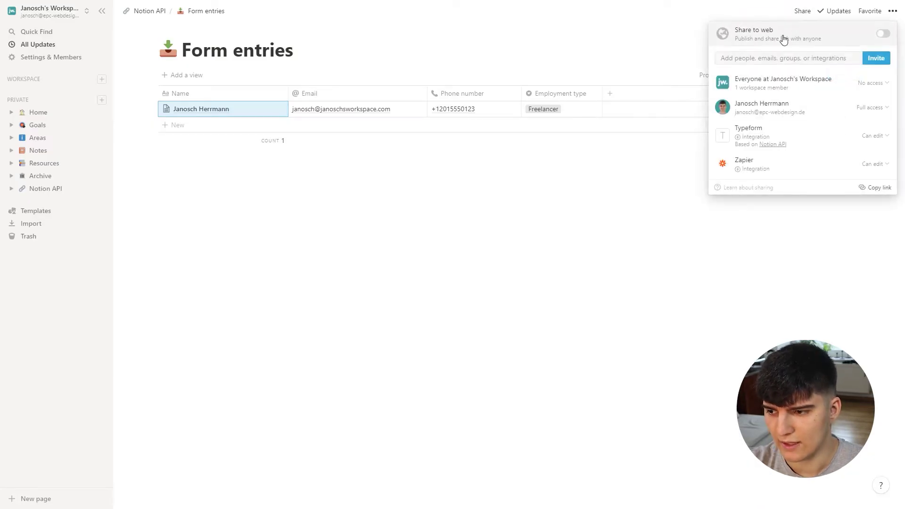
mouse_move(737, 137)
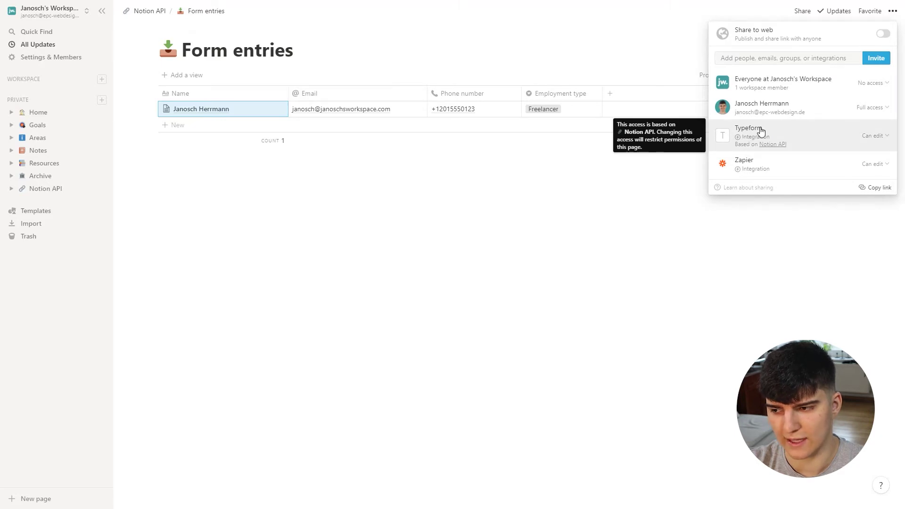
click(743, 62)
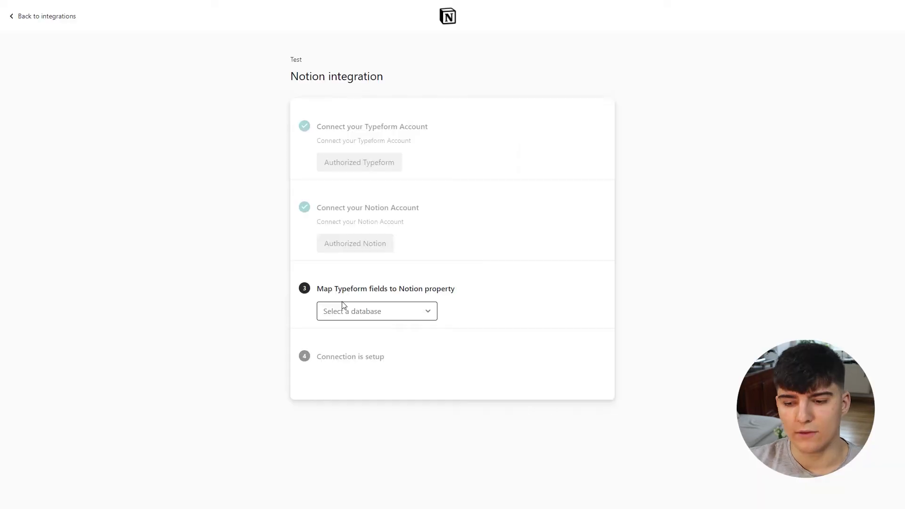
Step: In Typeform's Notion integration setup, choose the Form entries database and map "What is your name?" to Name
click(363, 314)
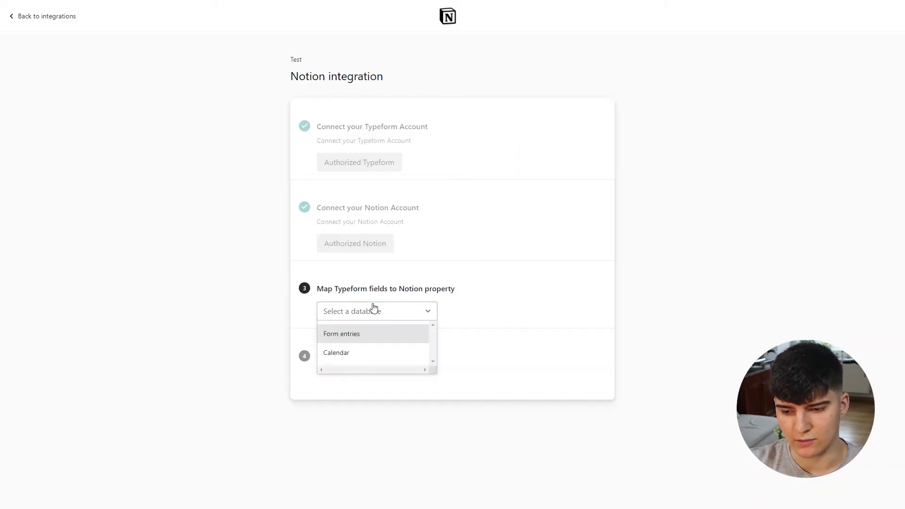
click(353, 338)
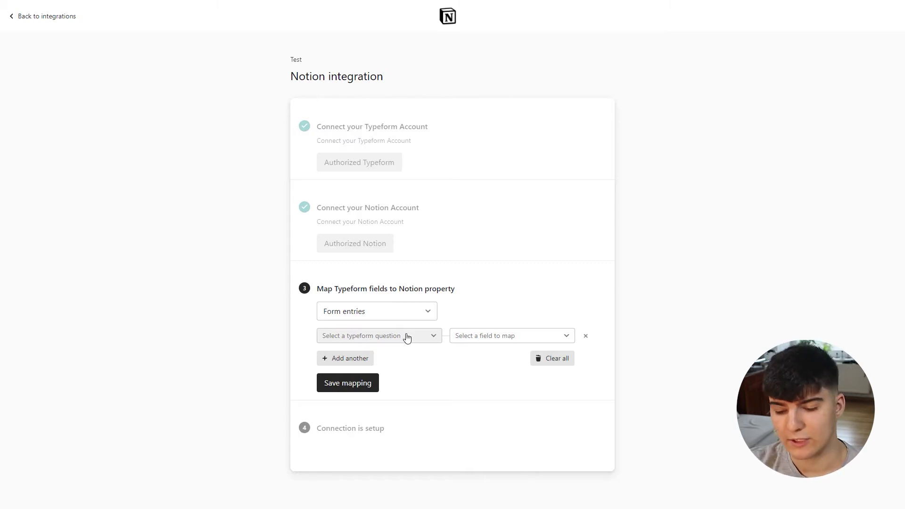
click(345, 337)
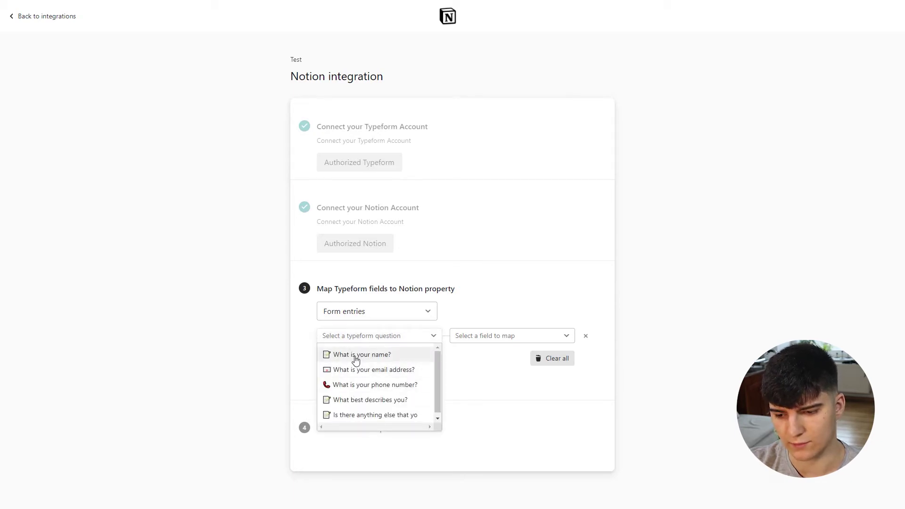
click(378, 358)
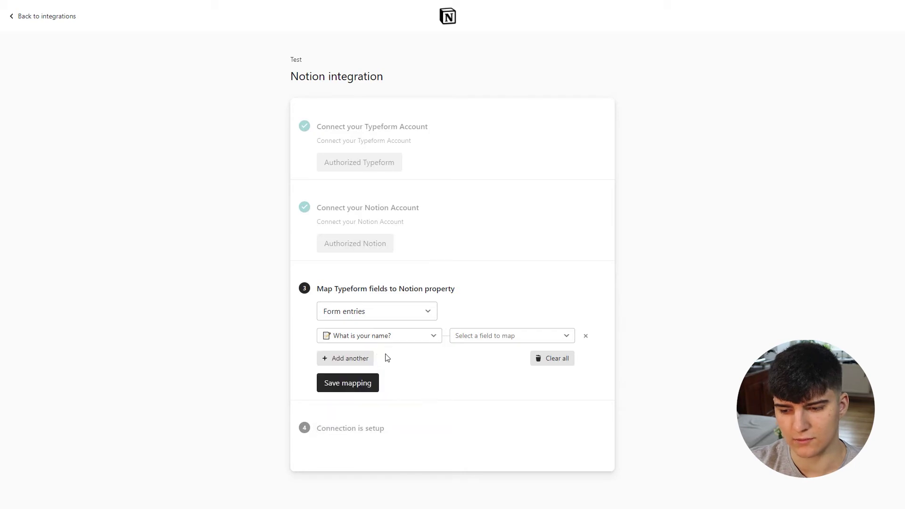
click(490, 340)
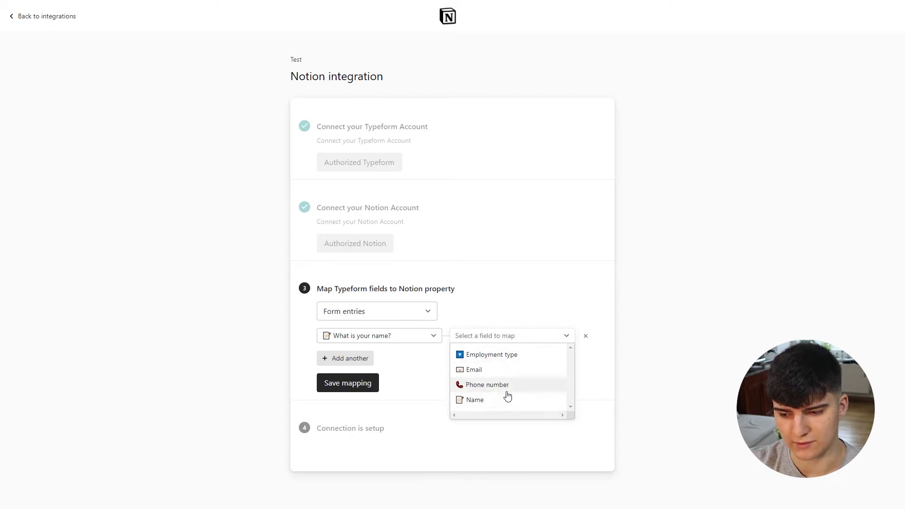
click(466, 399)
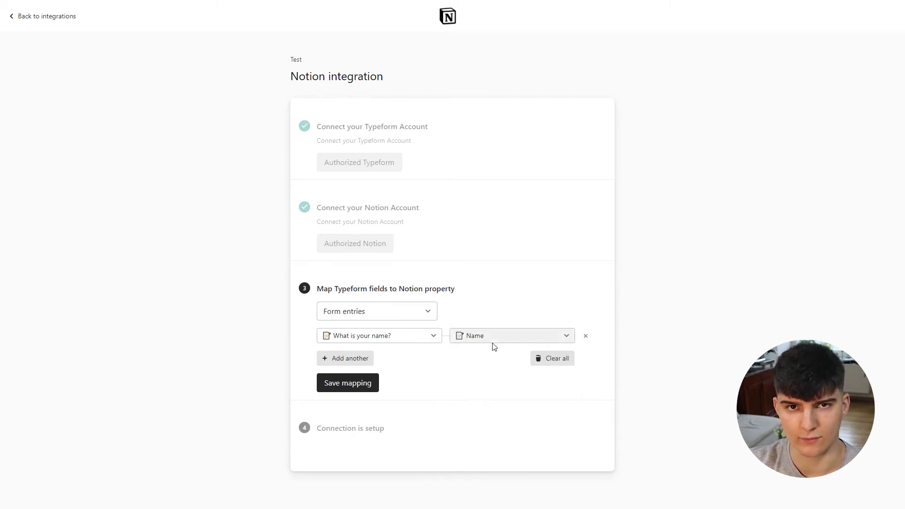
Step: Add a second mapping that links "What is your email address?" to the Email property
click(369, 360)
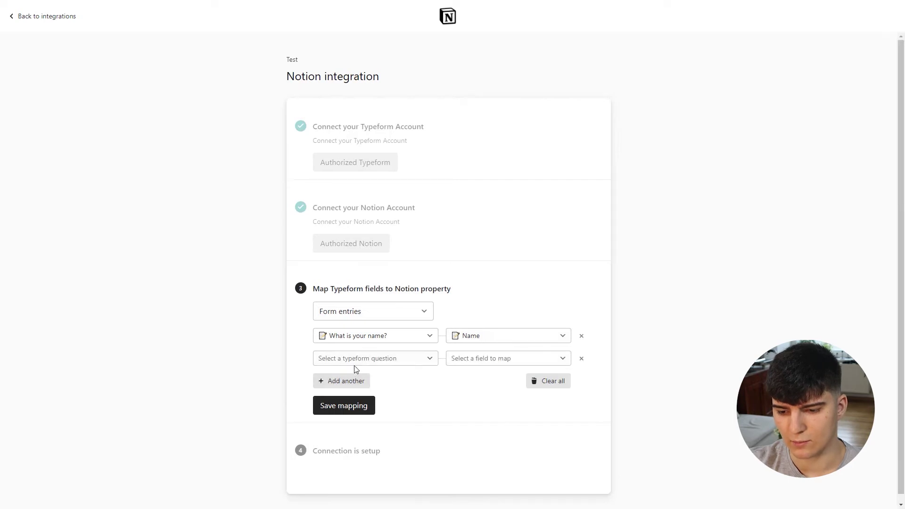
click(364, 360)
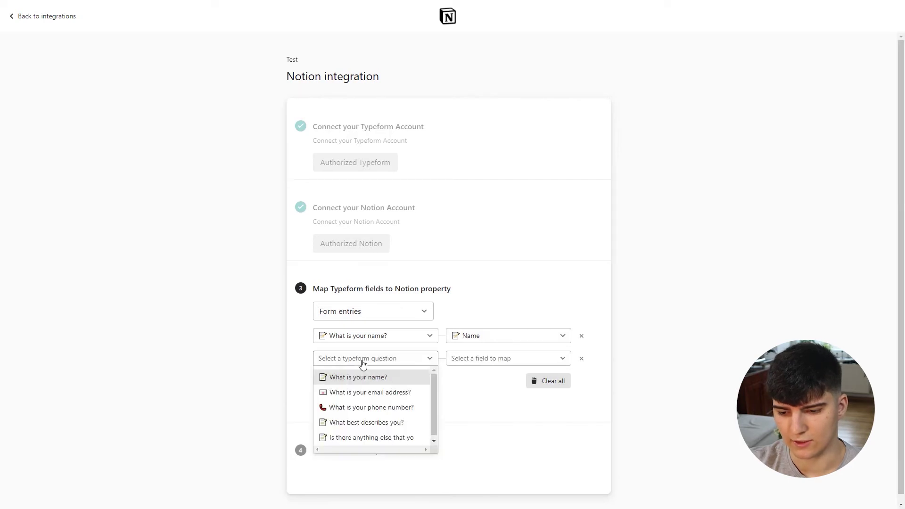
click(395, 397)
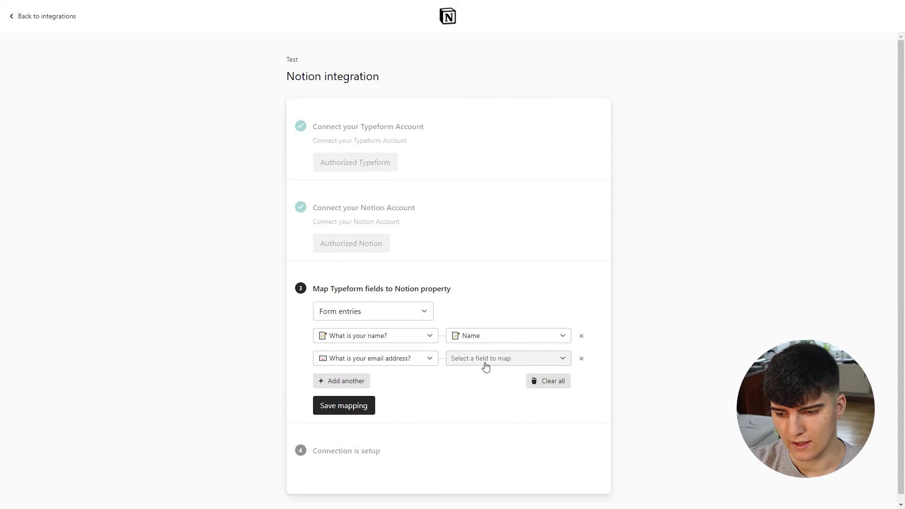
click(486, 366)
click(470, 392)
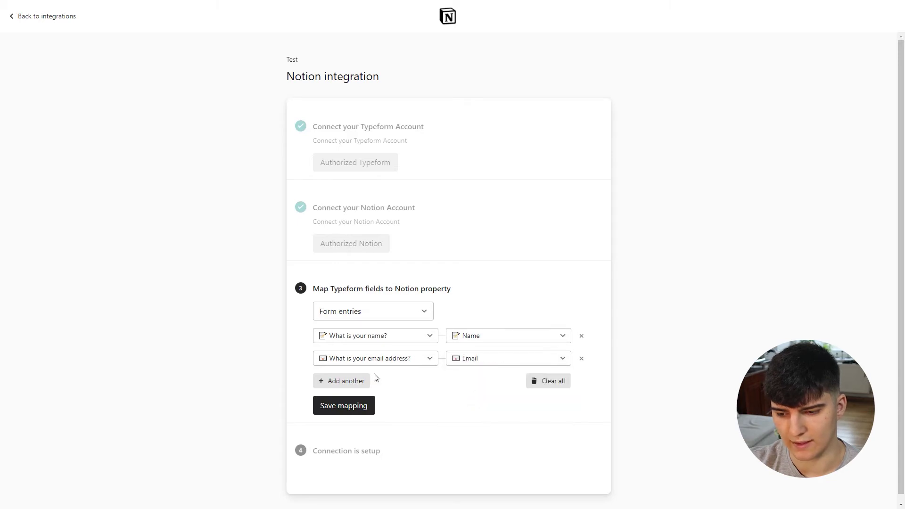
Step: Add a third mapping that links "What is your phone number?" to the Phone number property
click(346, 381)
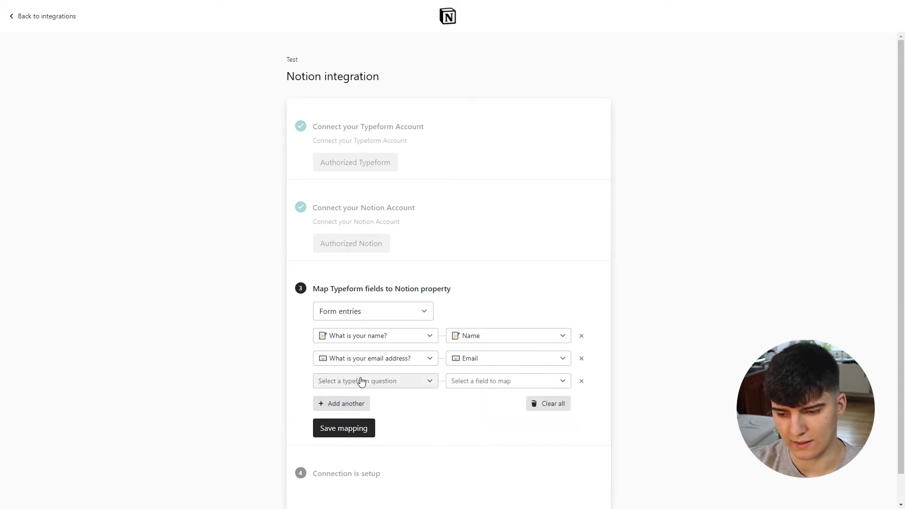
click(361, 381)
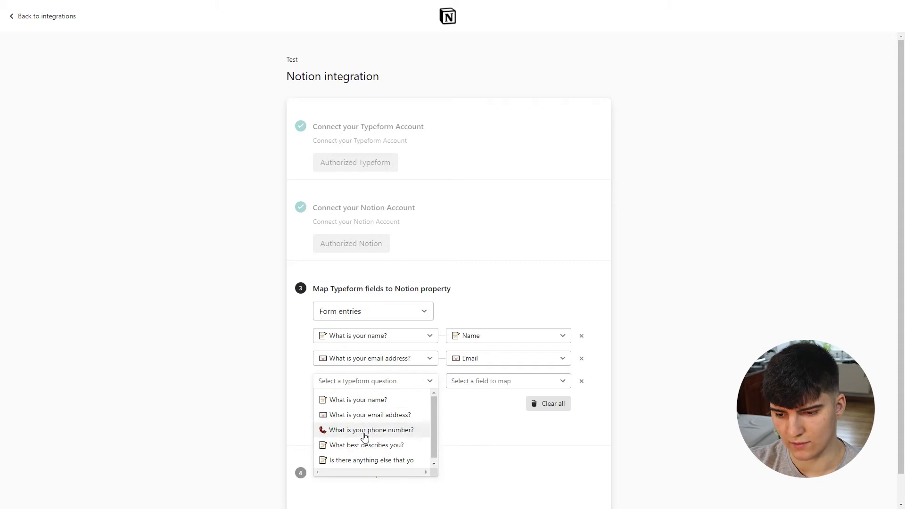
click(394, 430)
click(473, 383)
click(471, 429)
Step: Add a fourth mapping that links "What best describes you?" to the Employment type property
click(351, 403)
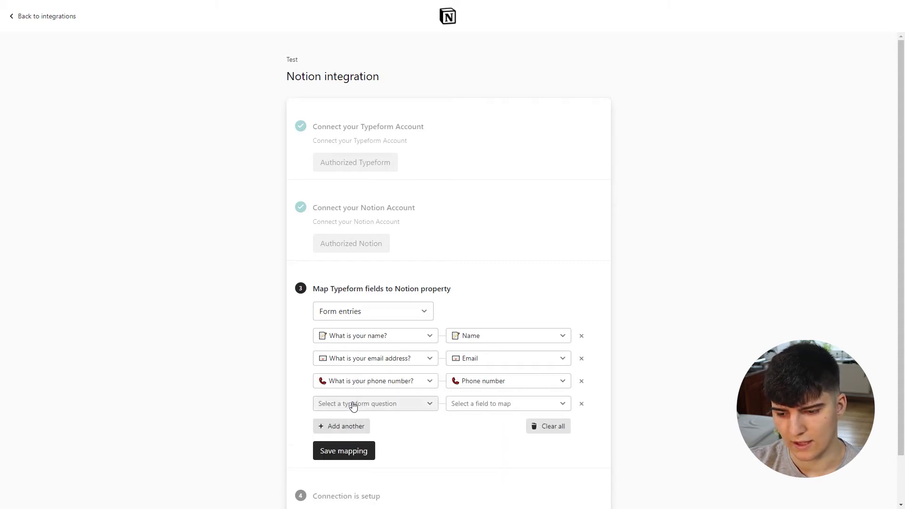
click(353, 406)
click(366, 464)
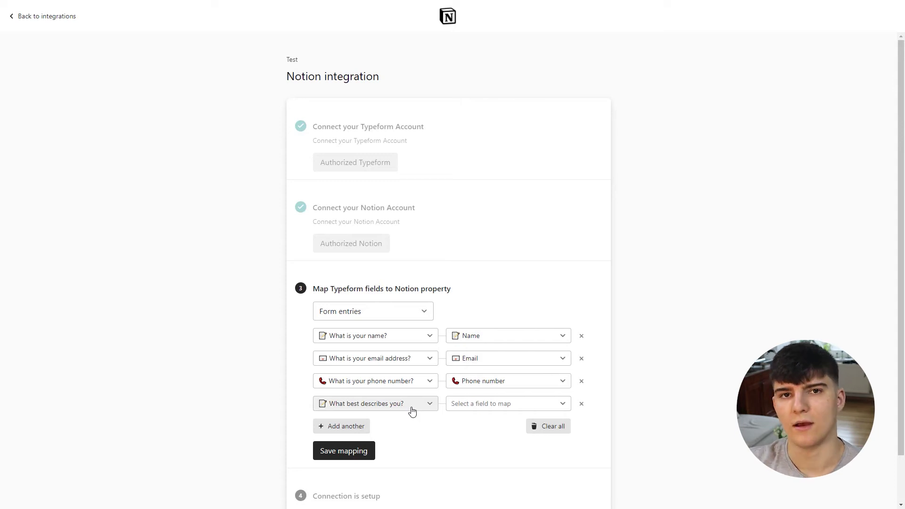
click(456, 404)
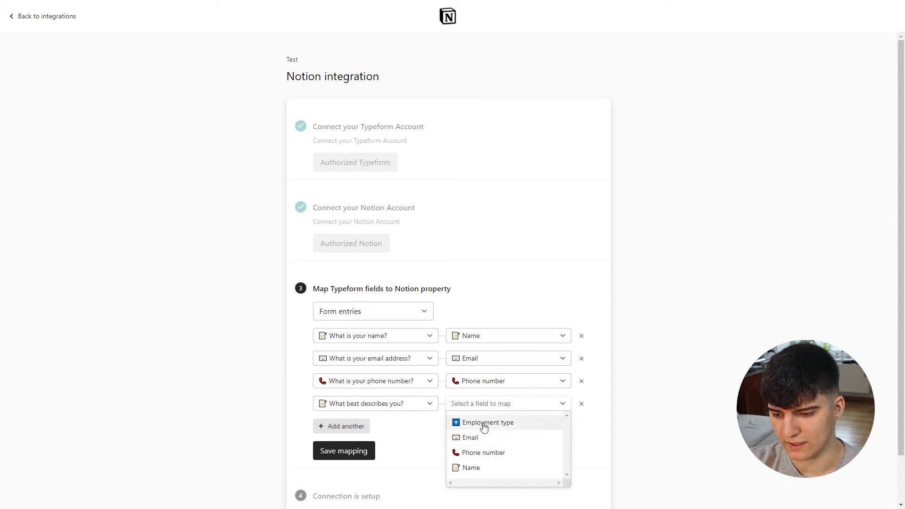
click(499, 423)
Step: Add a fifth mapping row for the question "Is there anything else that you want to add?" and try to pick a property
scroll(383, 255, down, 2)
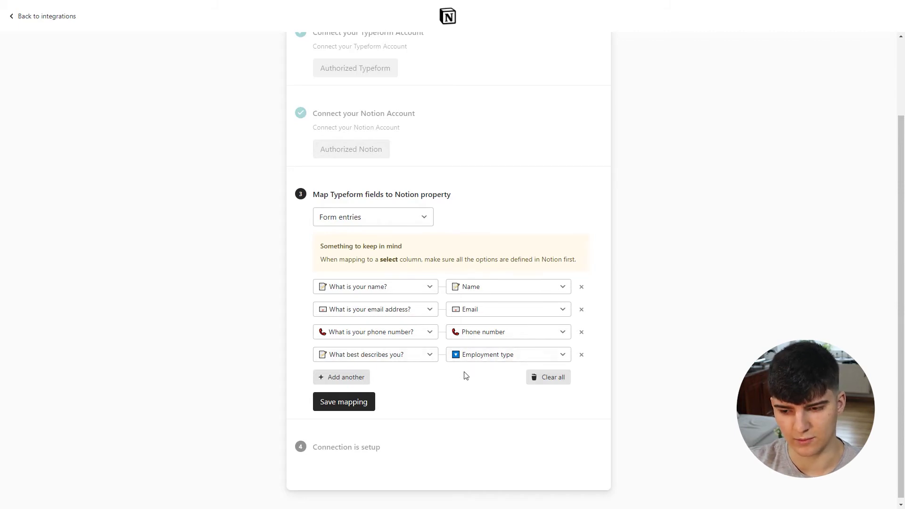
scroll(427, 297, down, 1)
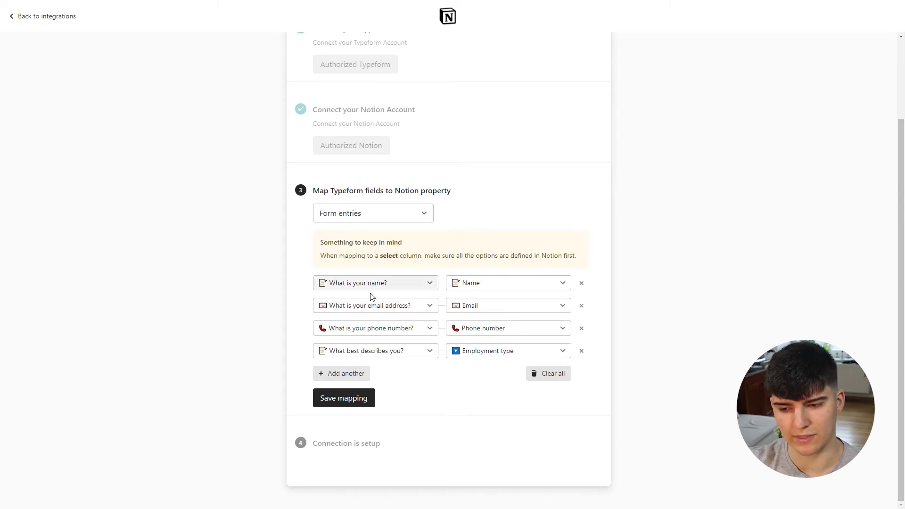
click(358, 375)
scroll(372, 379, down, 1)
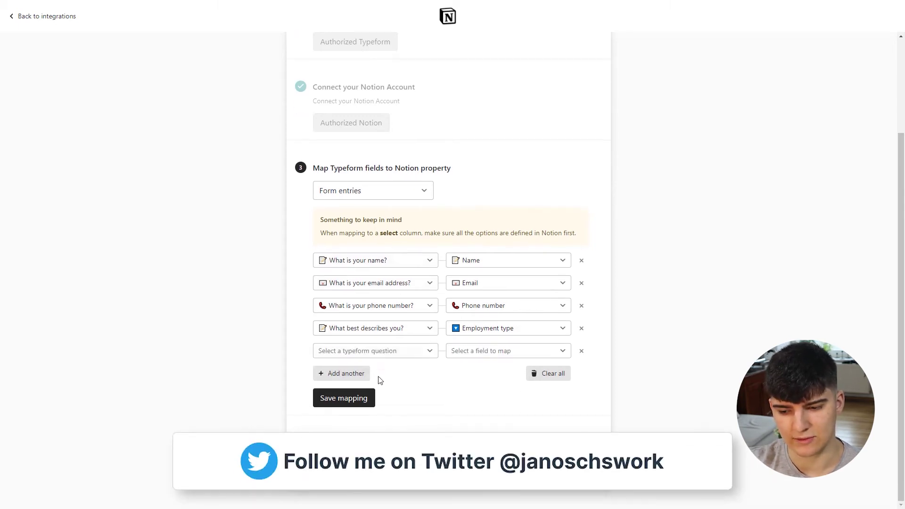
click(379, 352)
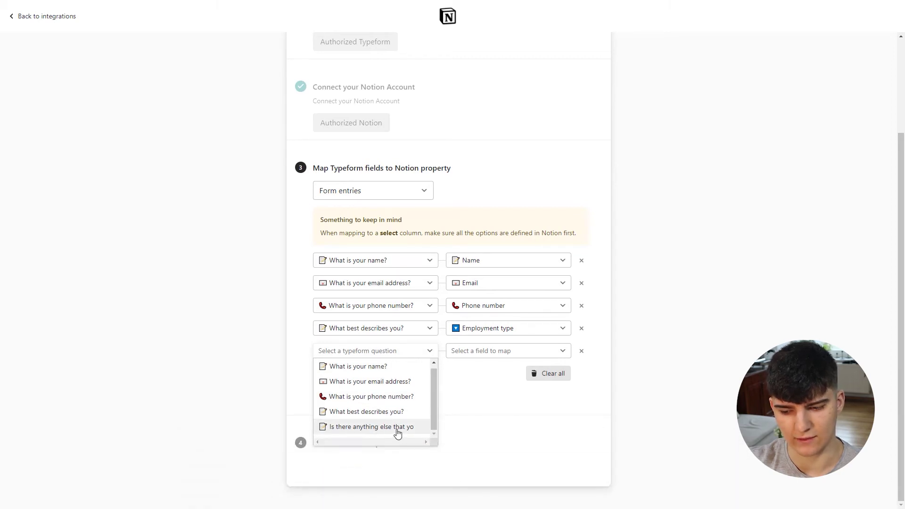
click(398, 430)
click(518, 351)
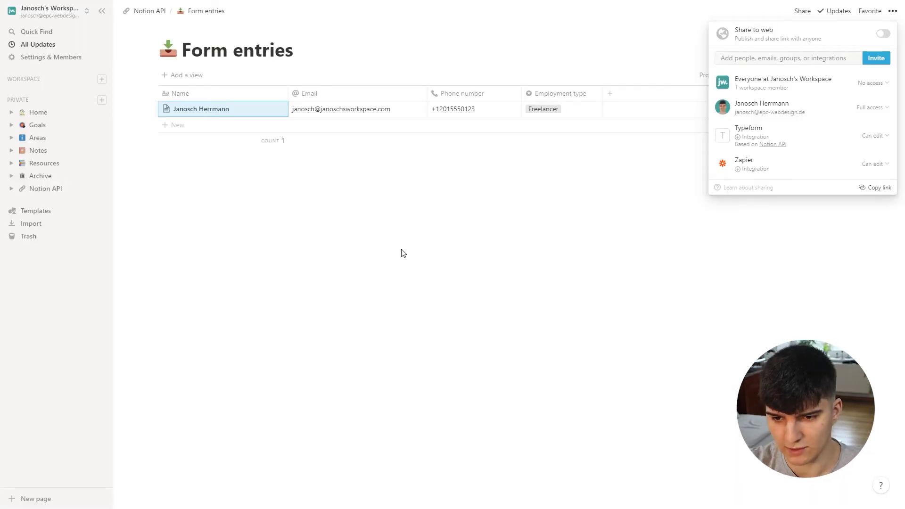
Step: Switch to Notion, dismiss the sharing settings, and view the page content of the existing form entry
click(402, 252)
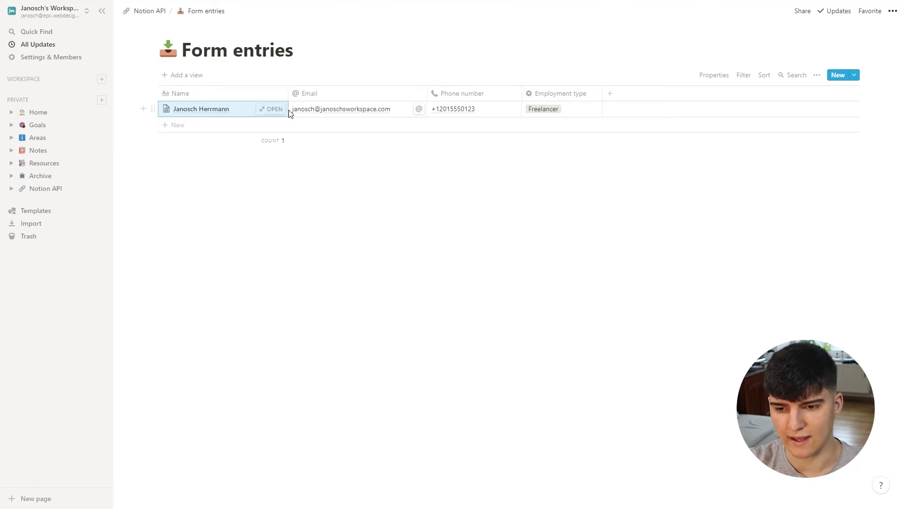
click(276, 109)
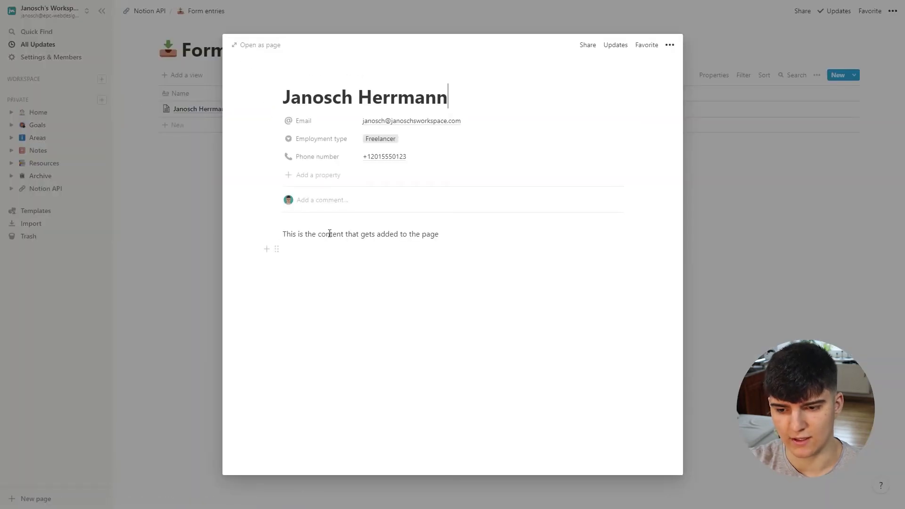
click(215, 233)
Step: Return to the Typeform mapping and remove the fifth row, which has no Notion property assigned
key(alt+Tab)
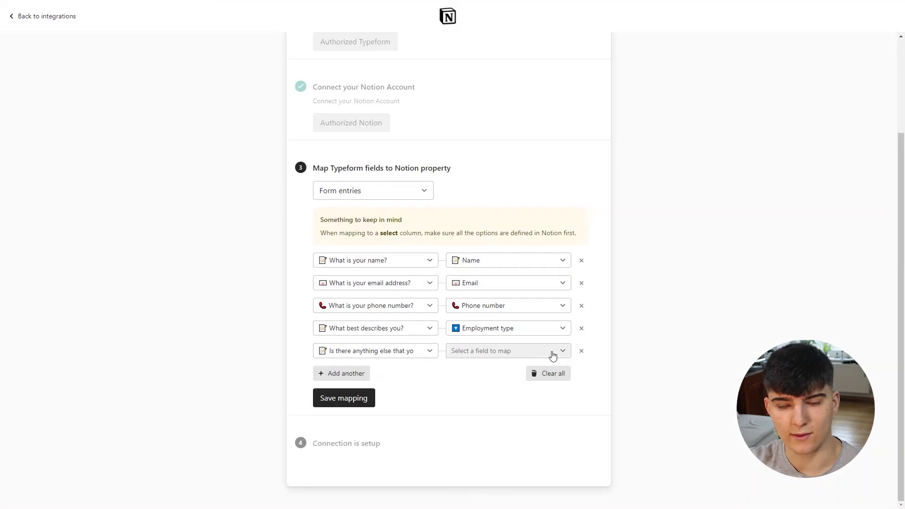
click(581, 351)
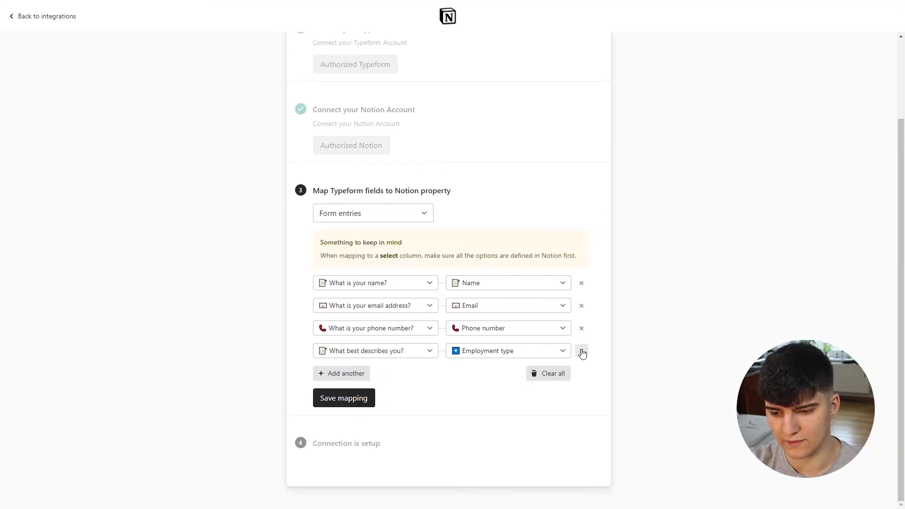
Step: Save the Typeform-to-Notion field mapping and submit a test response through the demo form
click(335, 399)
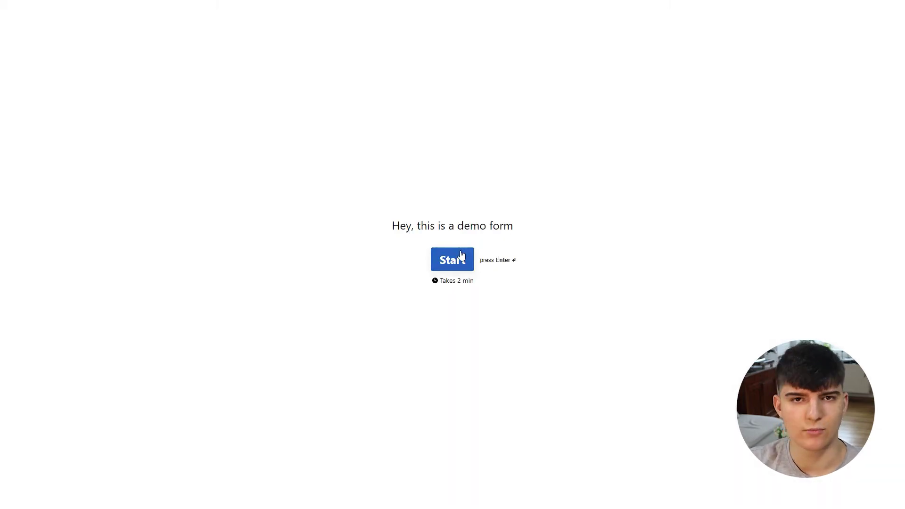
click(440, 261)
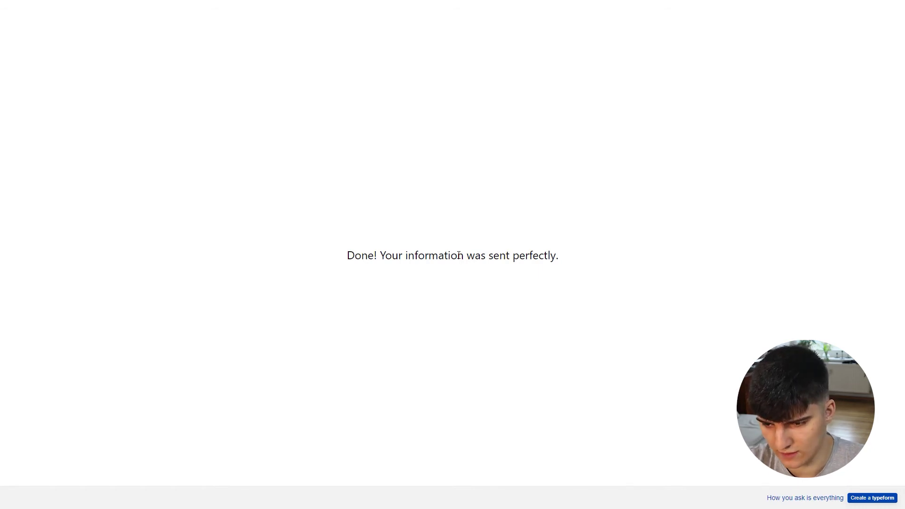
Step: Switch to Notion's Form entries database, check the newly submitted entry's page content, and open the older entry for comparison
key(alt+Tab)
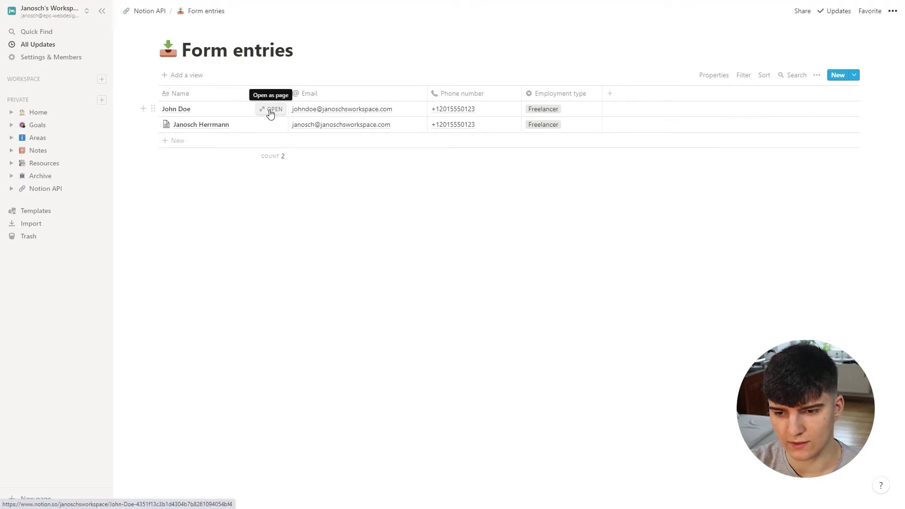
click(270, 114)
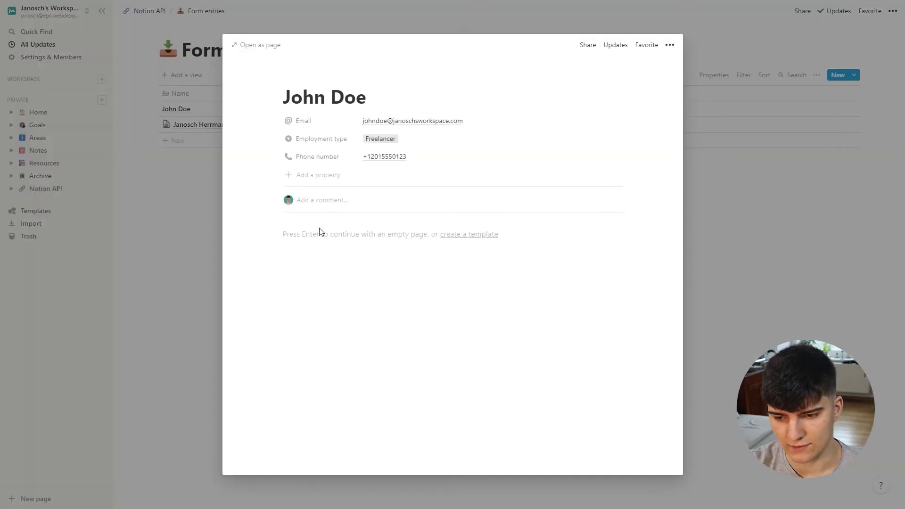
key(Return)
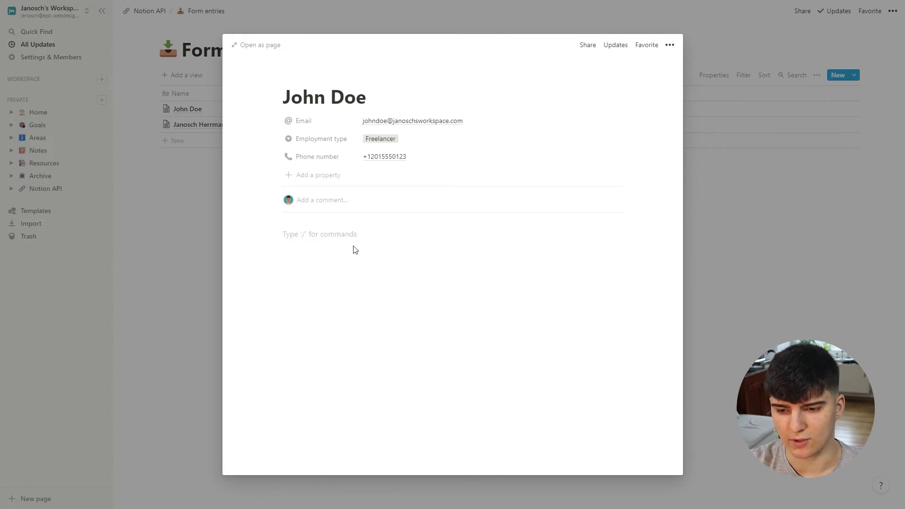
click(205, 210)
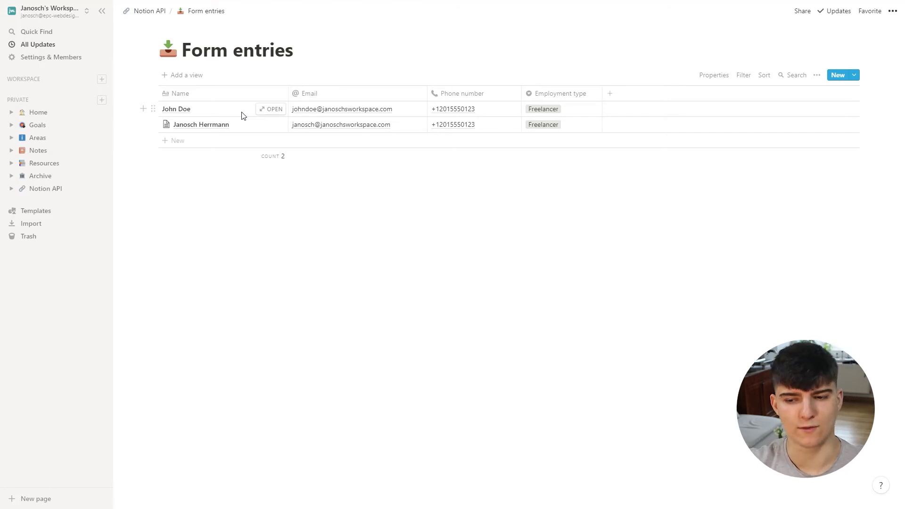
click(272, 125)
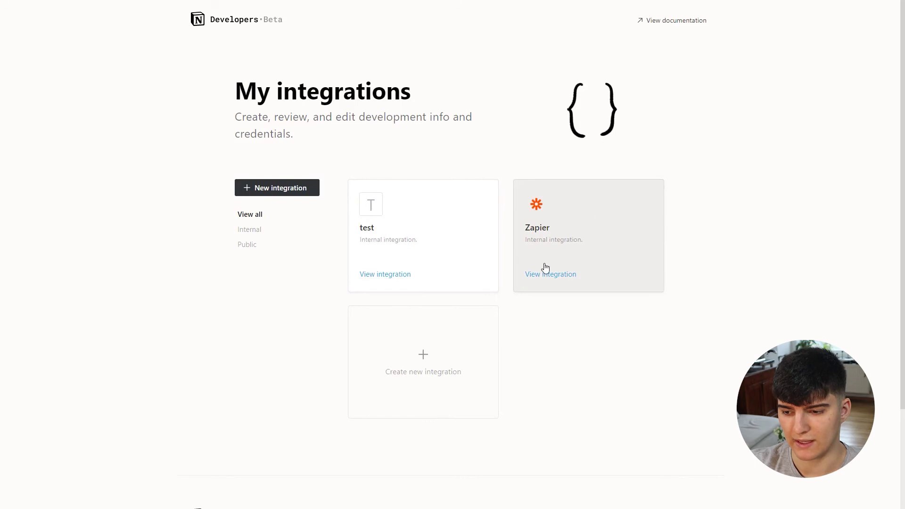
Step: Open the Zapier integration in Notion's My integrations and review its token section, basic information and integration type
click(575, 216)
scroll(245, 165, down, 2)
scroll(237, 138, up, 1)
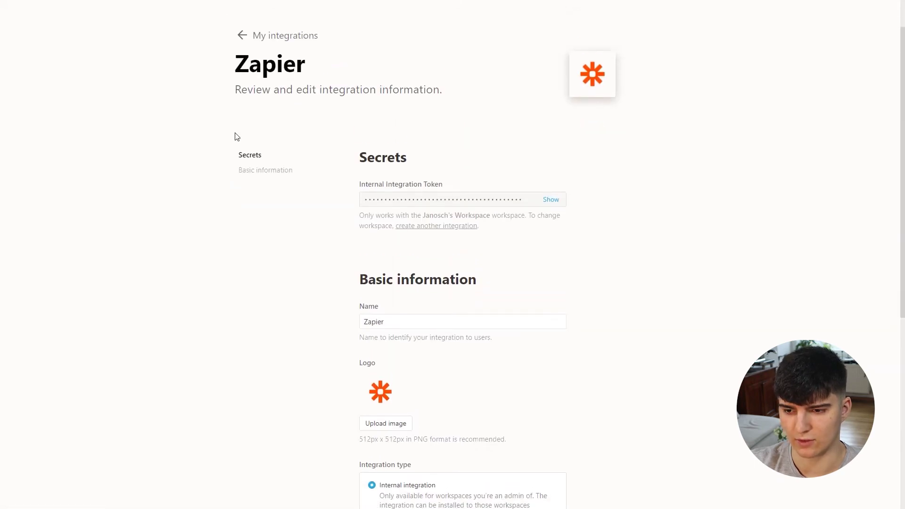
scroll(226, 177, down, 4)
scroll(310, 323, up, 2)
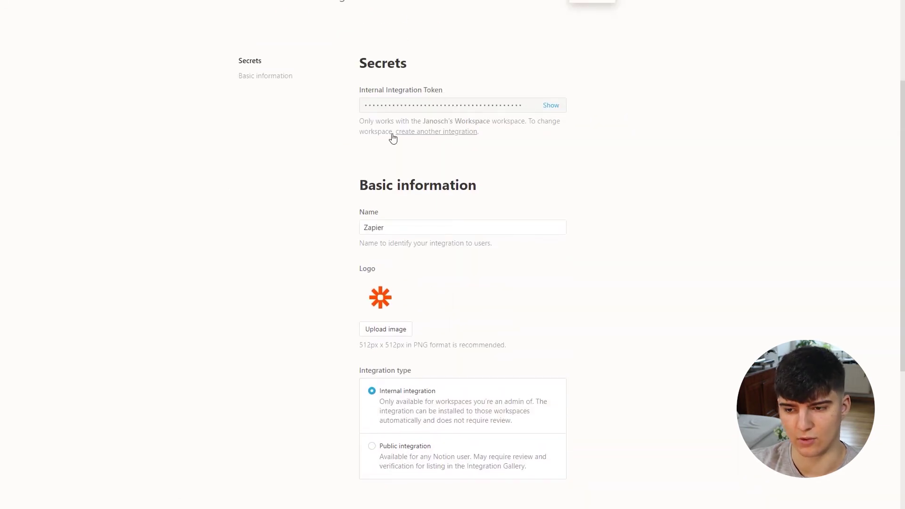
scroll(350, 213, up, 2)
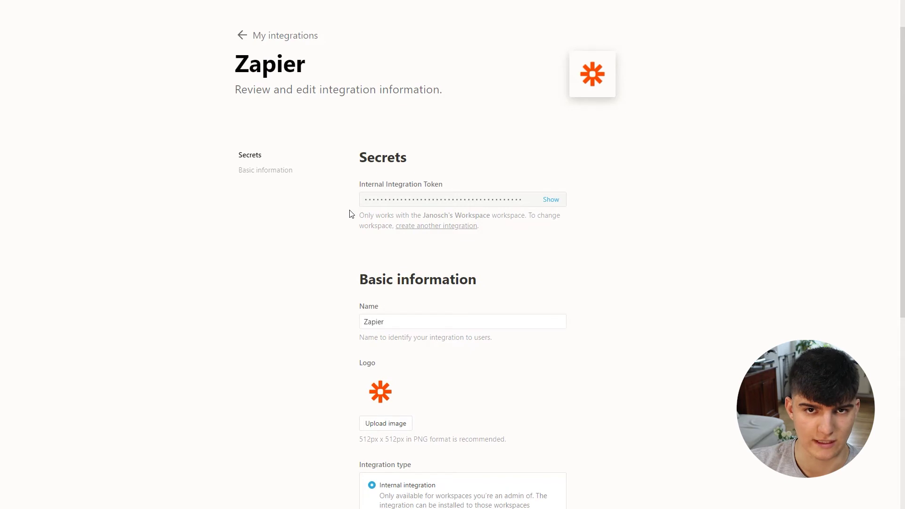
scroll(351, 214, up, 1)
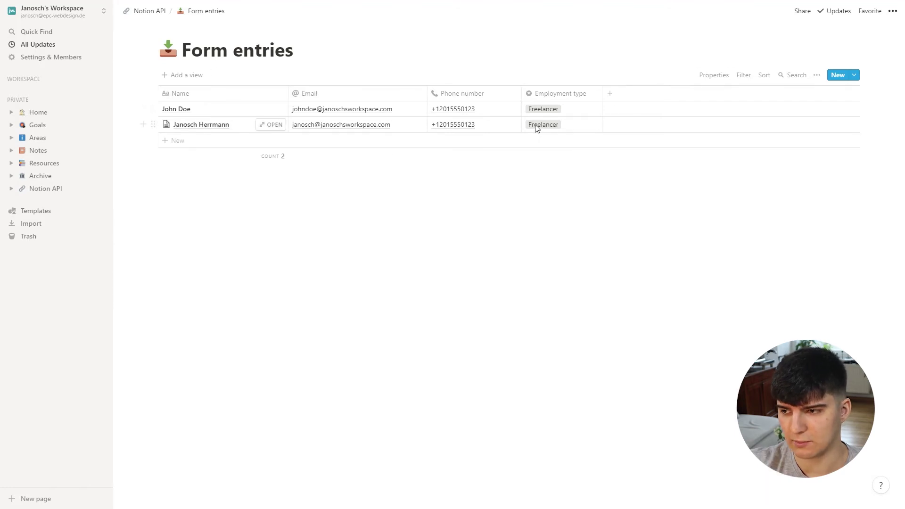
Step: Open the sharing settings of the Form entries database to check integration access, and open the invite entry for integrations
click(801, 11)
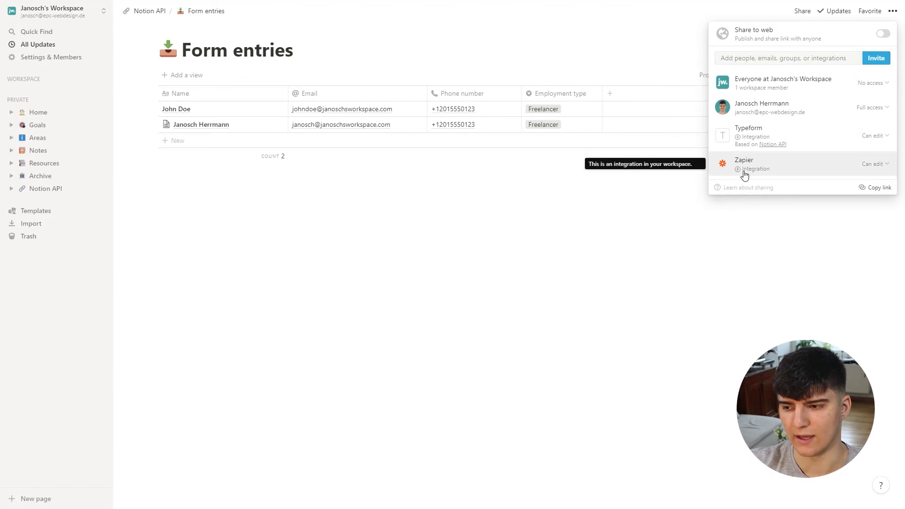
click(753, 57)
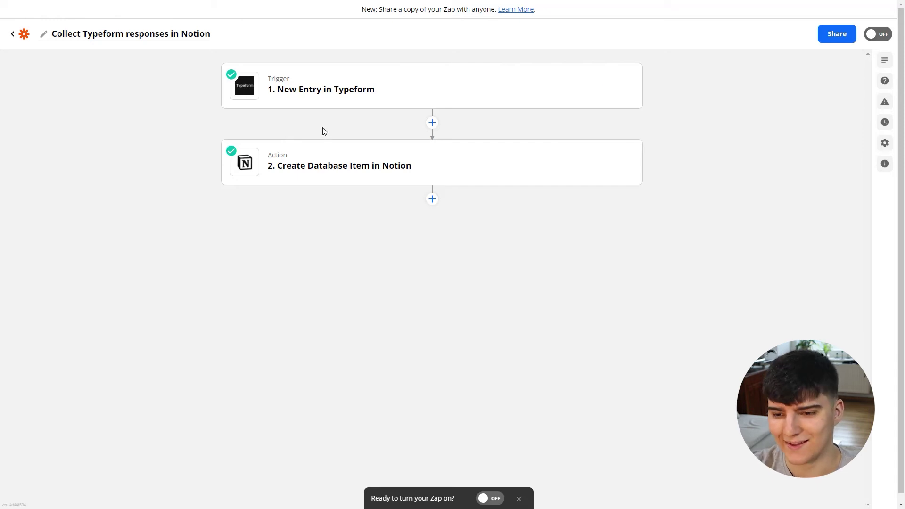
Step: In the Zapier Zap, review the New Entry in Typeform trigger's app, event, connected account and selected form
click(337, 92)
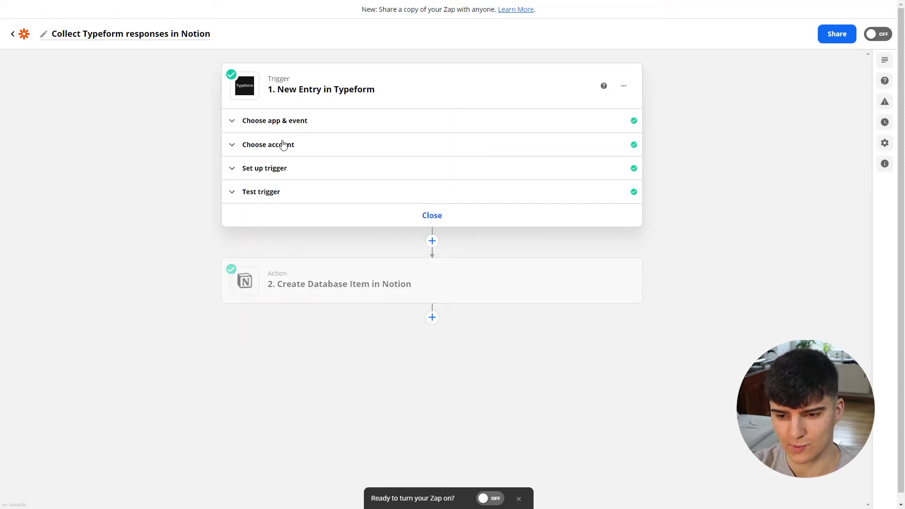
click(302, 121)
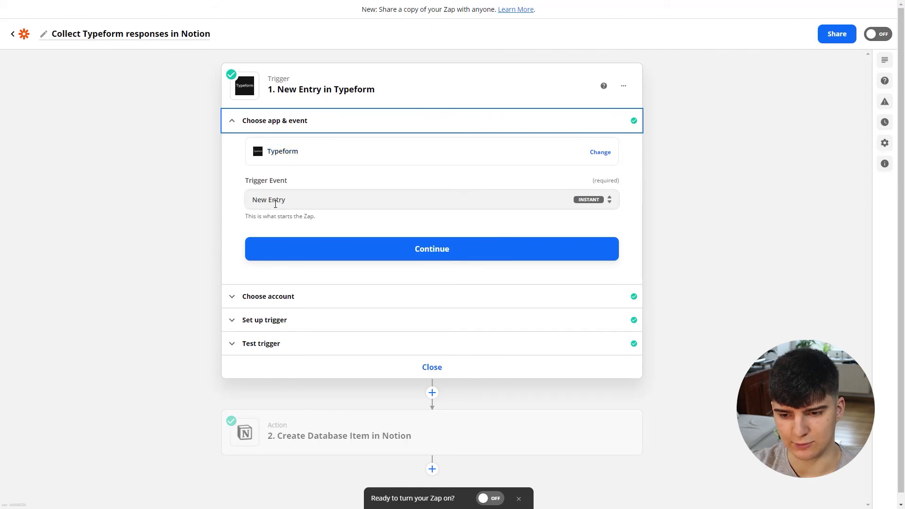
click(438, 248)
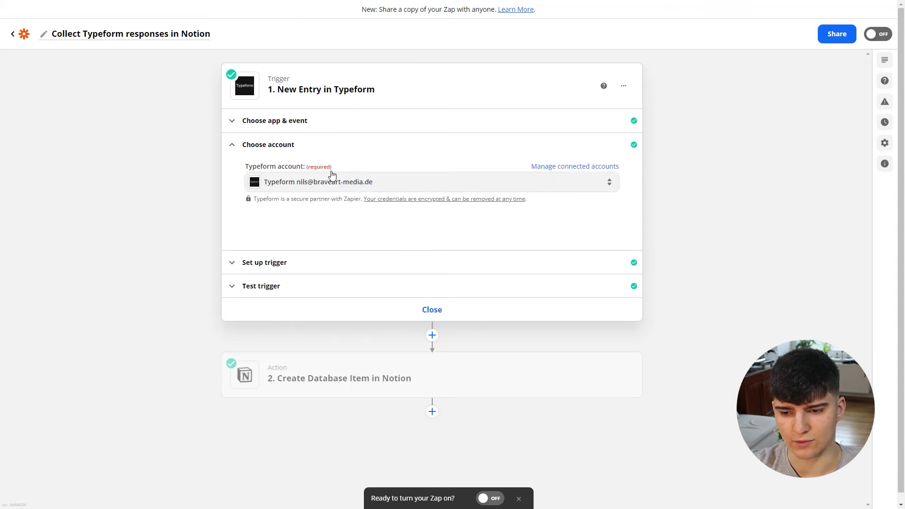
scroll(306, 226, down, 1)
click(283, 255)
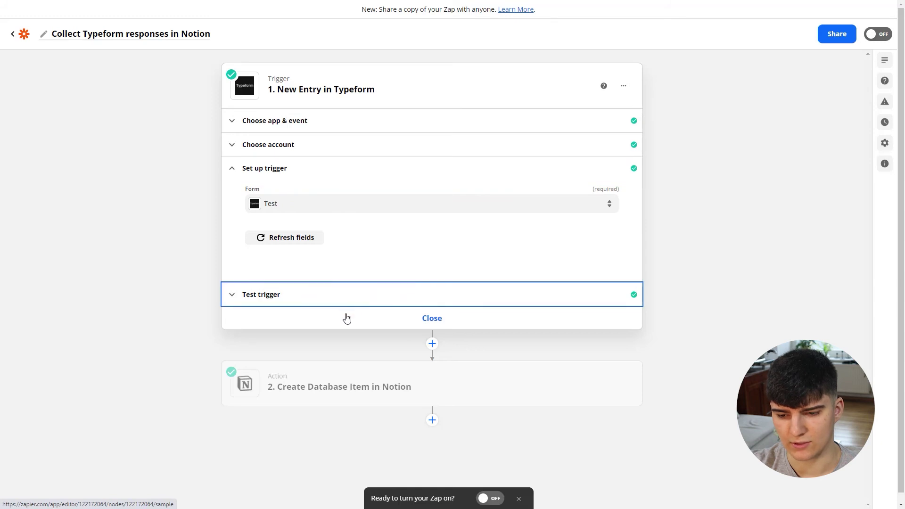
Step: Examine the sample entry in the Typeform trigger's test and continue past the trigger
click(268, 297)
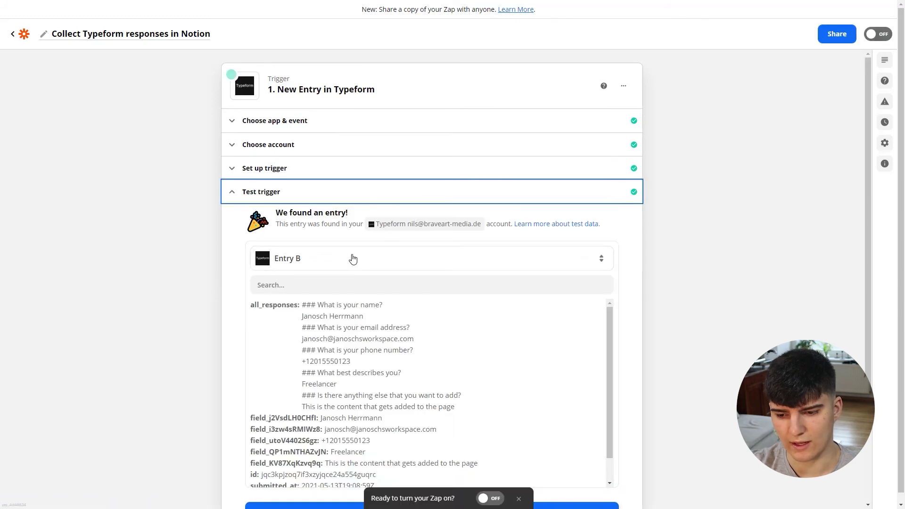
scroll(339, 160, up, 3)
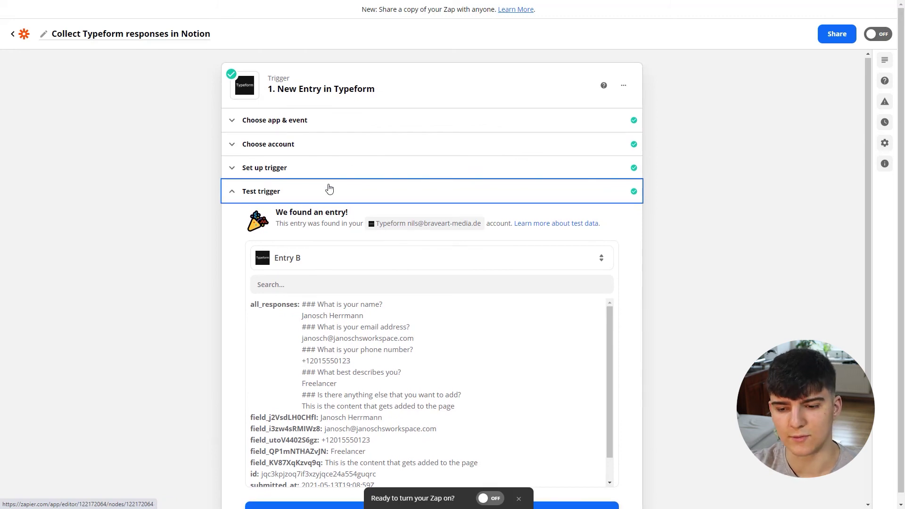
scroll(329, 188, down, 3)
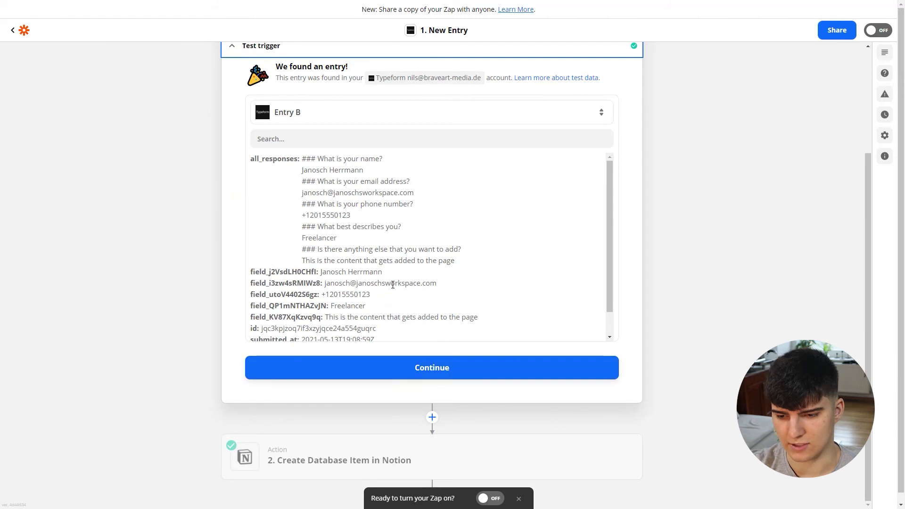
click(417, 368)
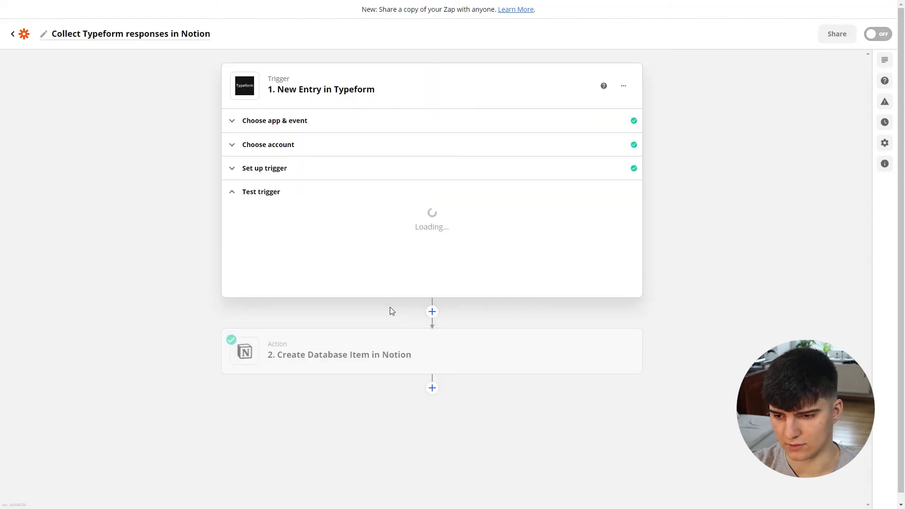
Step: Open the Notion action, review the available action events including Create Database Item, and continue to the account selection
mouse_move(337, 182)
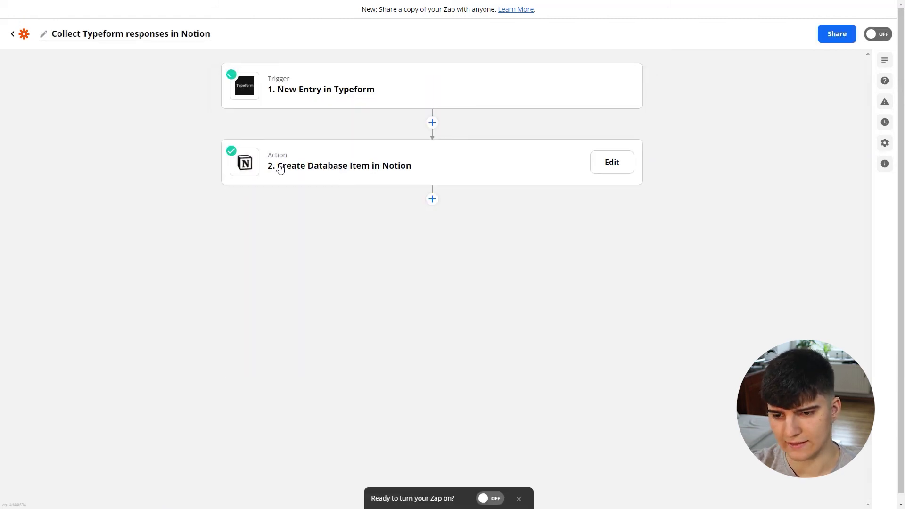
click(315, 167)
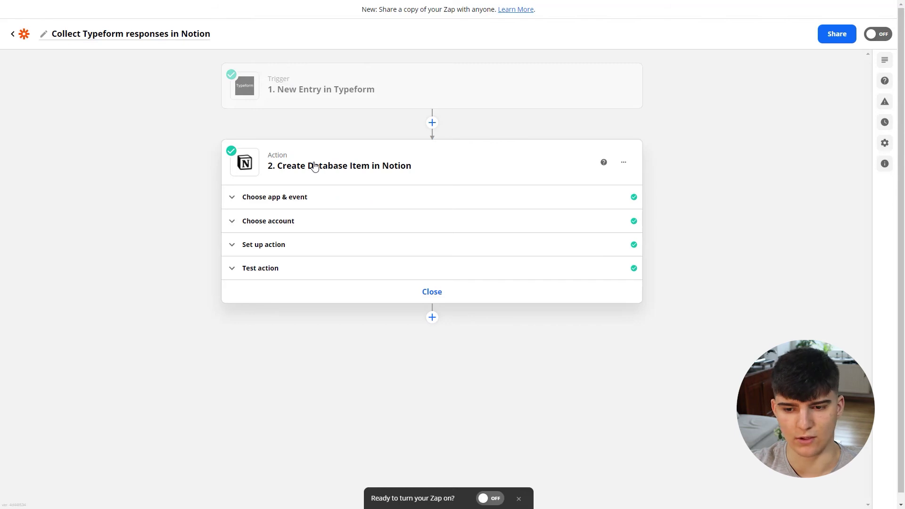
click(291, 202)
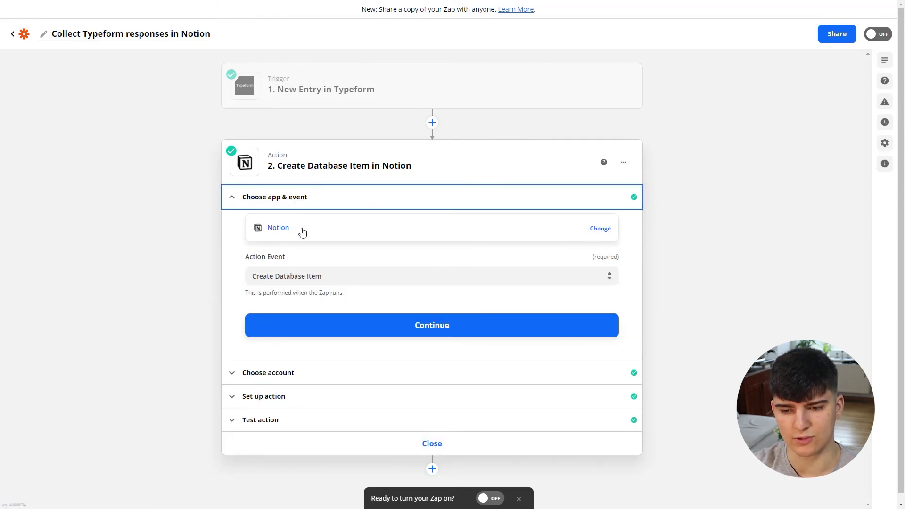
click(290, 275)
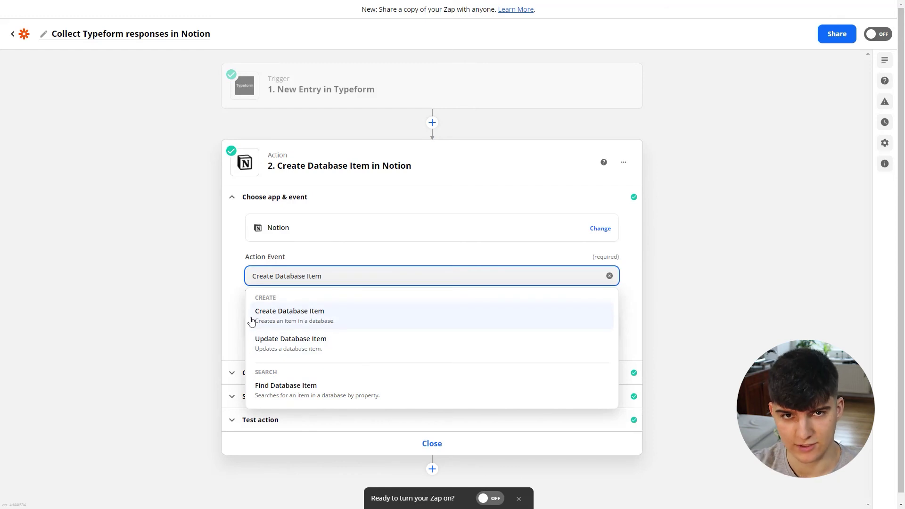
click(230, 269)
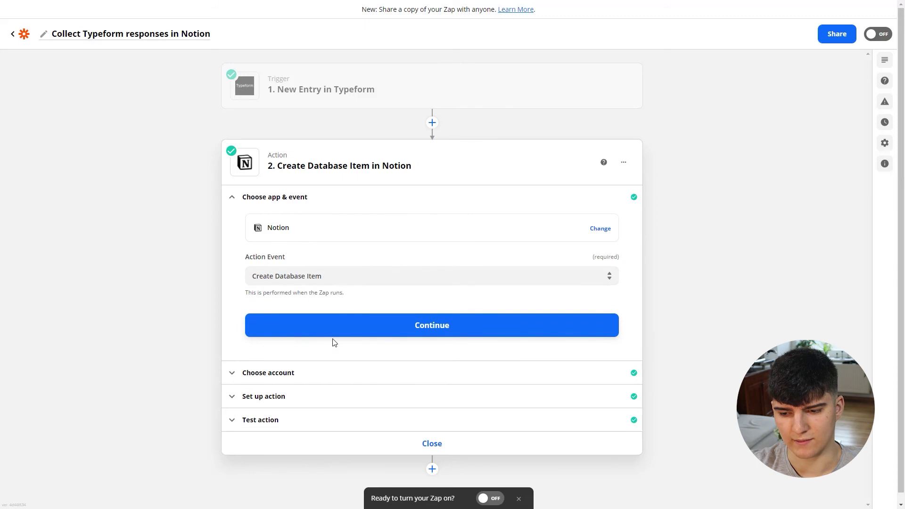
click(347, 326)
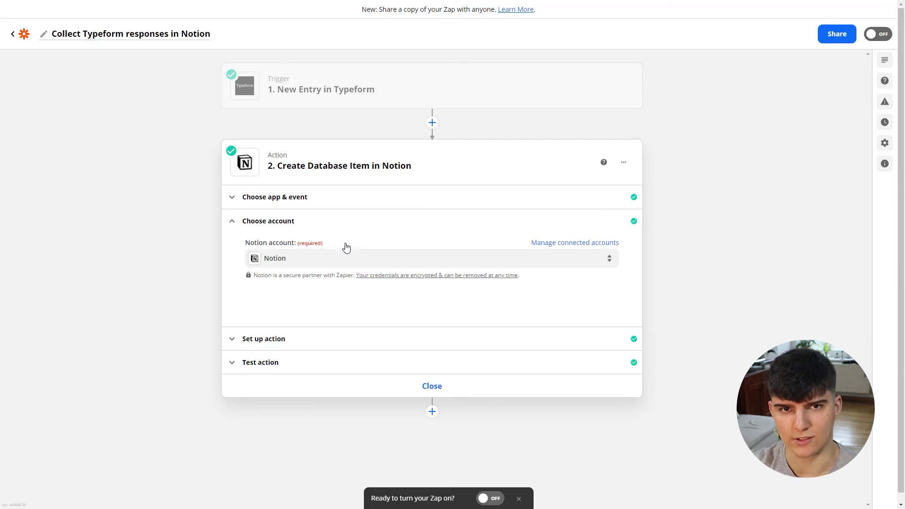
Step: Open the Notion action's setup and examine which Typeform answers are mapped to the Form entries properties
click(287, 335)
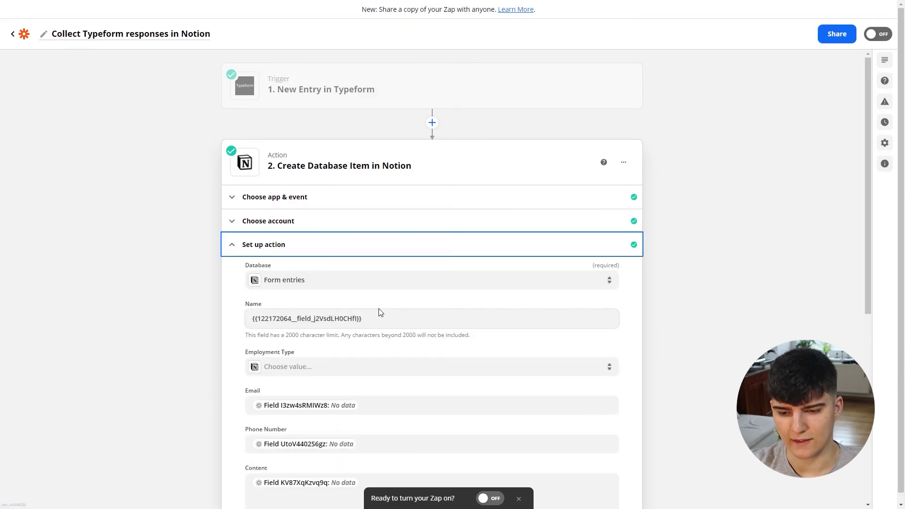
scroll(378, 308, down, 3)
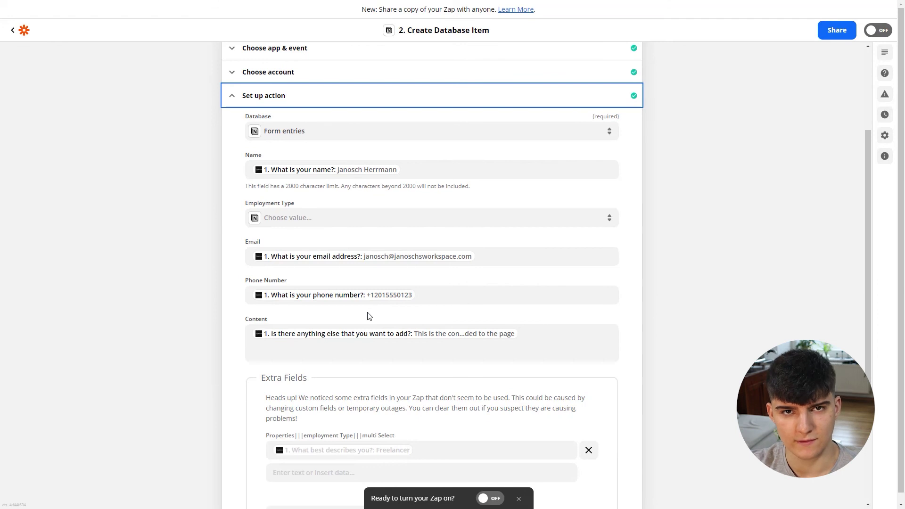
scroll(369, 316, up, 1)
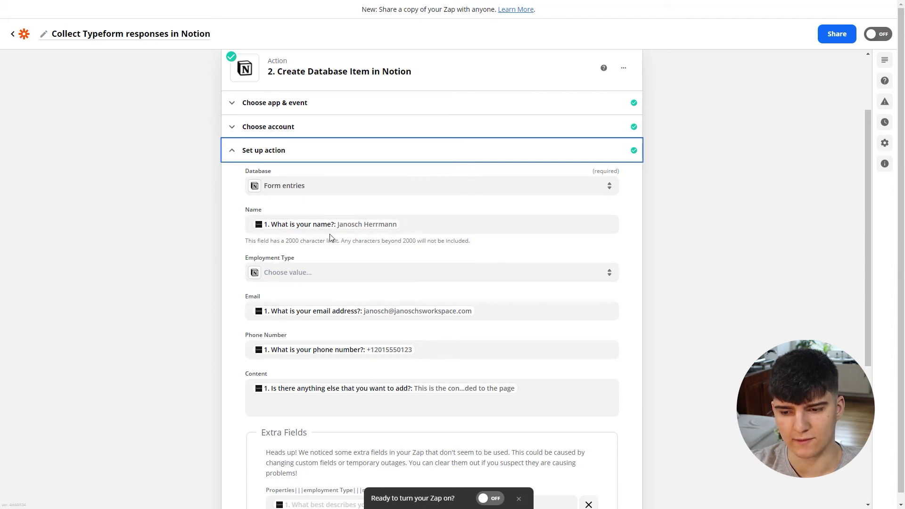
Step: View all Typeform data that can be inserted into the Name property, and dismiss the list
click(376, 224)
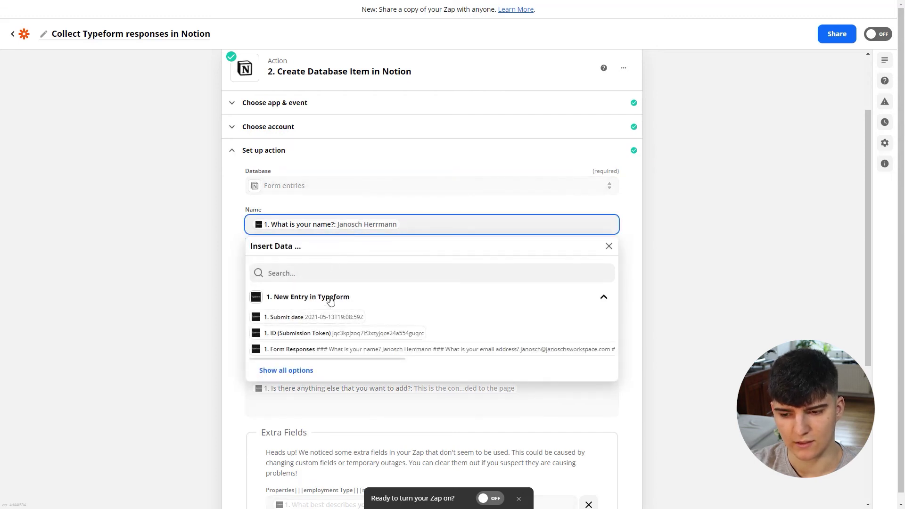
scroll(313, 316, down, 1)
click(286, 316)
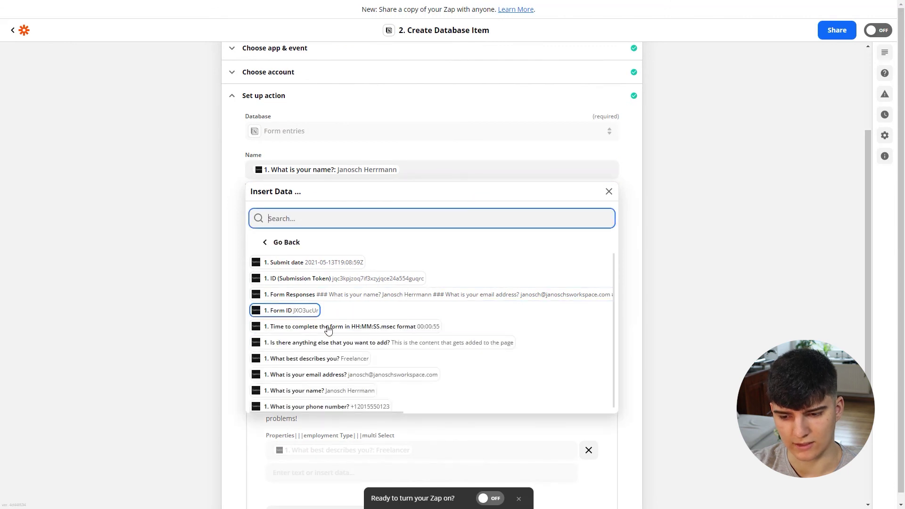
click(169, 290)
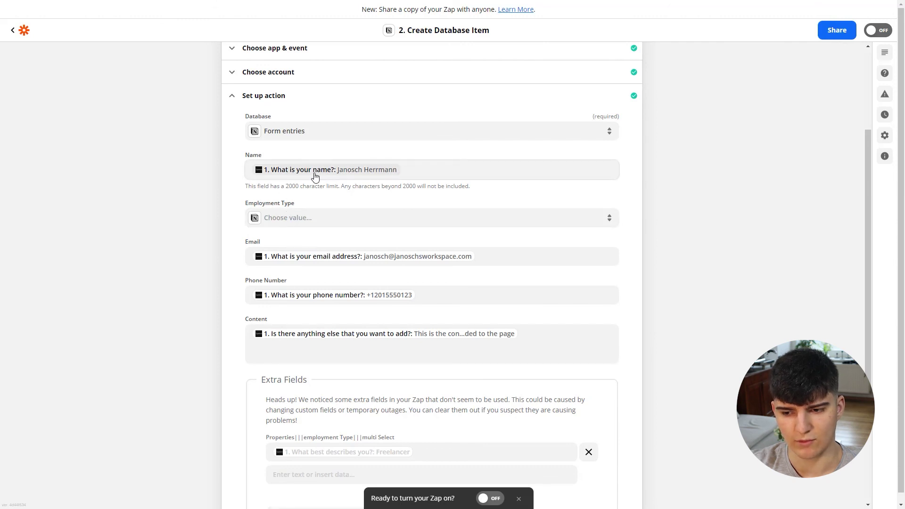
Step: Map the Employment Type property to the Typeform answer "What best describes you?" as a custom value
click(288, 219)
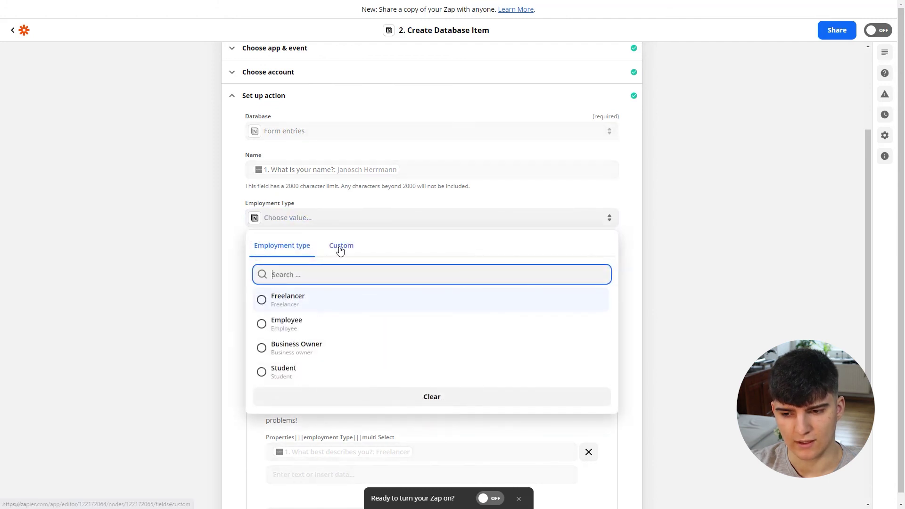
click(340, 250)
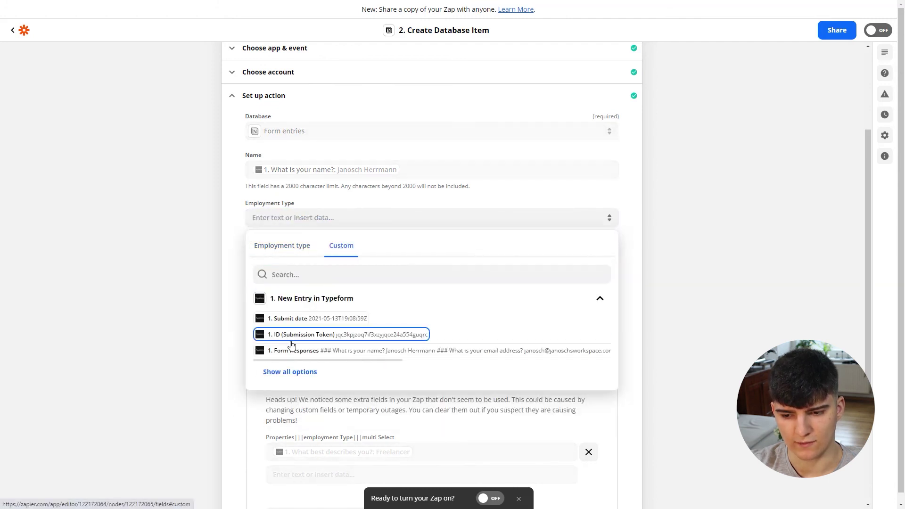
click(285, 372)
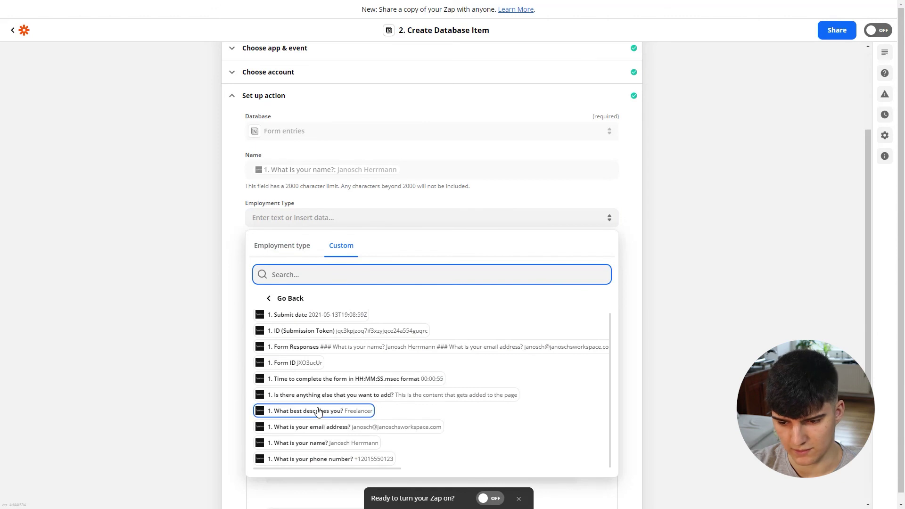
click(343, 415)
scroll(309, 314, down, 2)
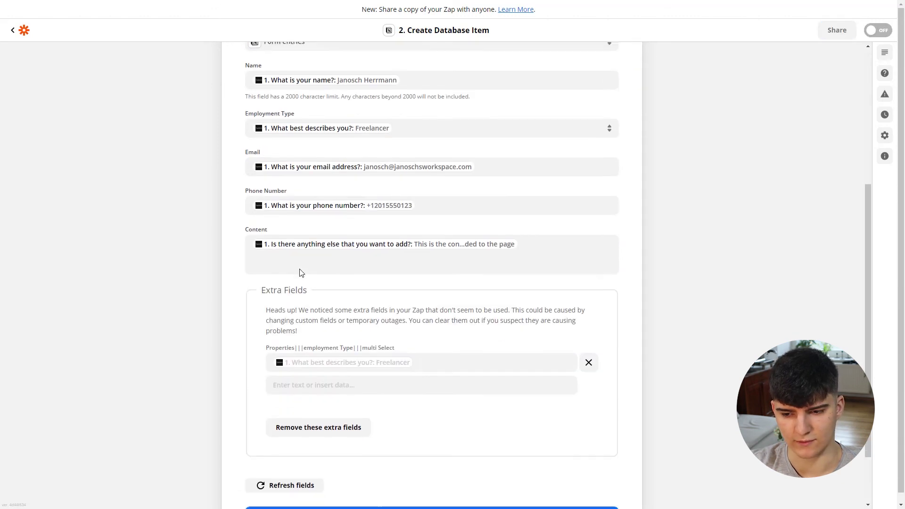
Step: Add the line "This will be written to the page content" below the mapped Typeform answer in the Content field
scroll(302, 193, up, 1)
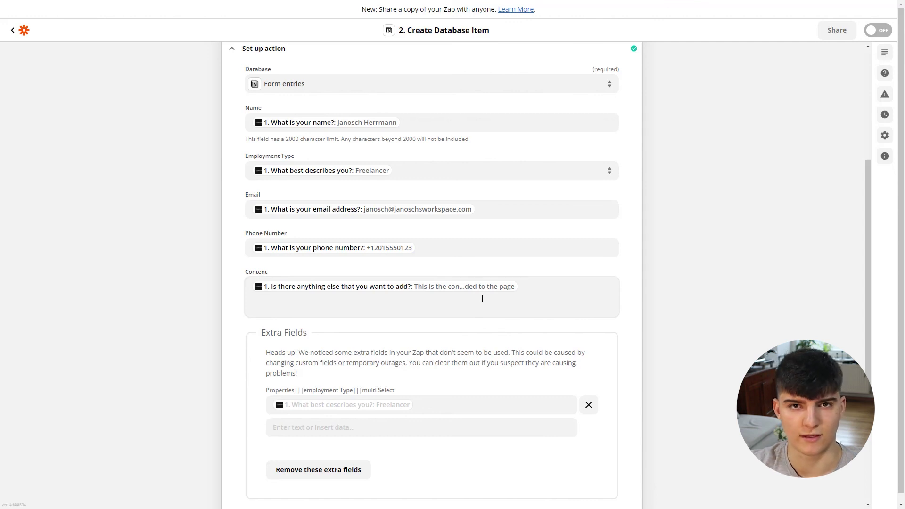
click(525, 289)
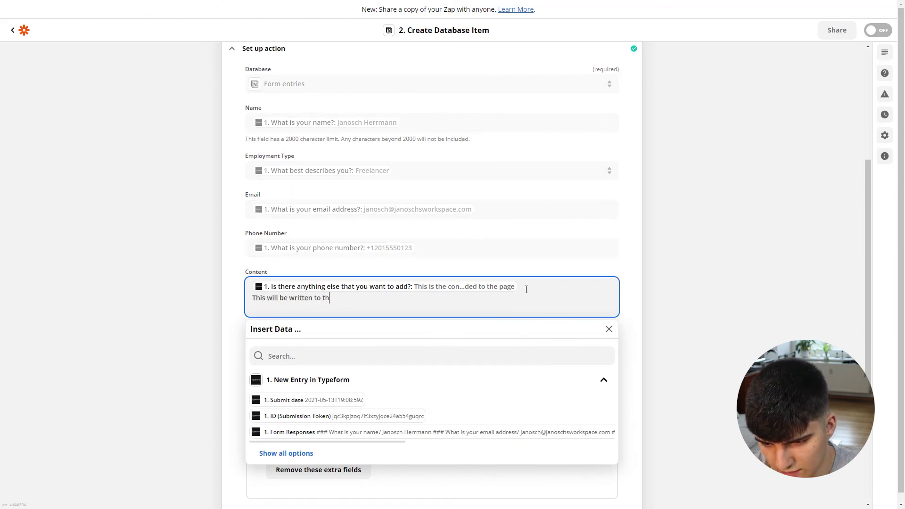
text(ent)
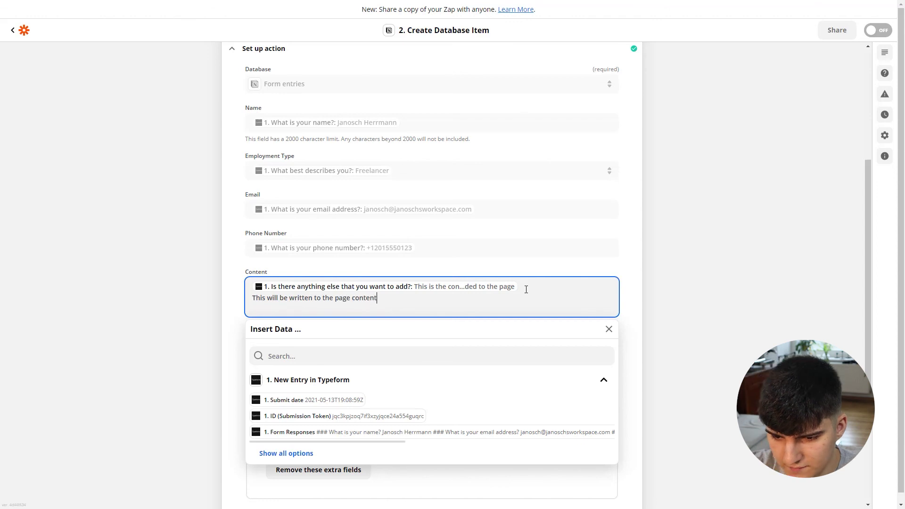
click(210, 338)
Step: Clear the unused employment type multi-select mapping and remove the extra fields from the Notion action
scroll(212, 347, down, 3)
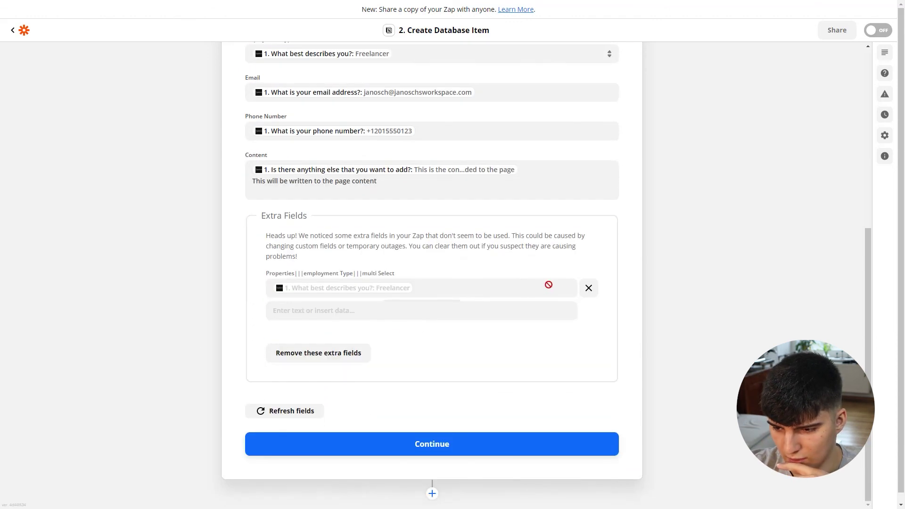
click(589, 287)
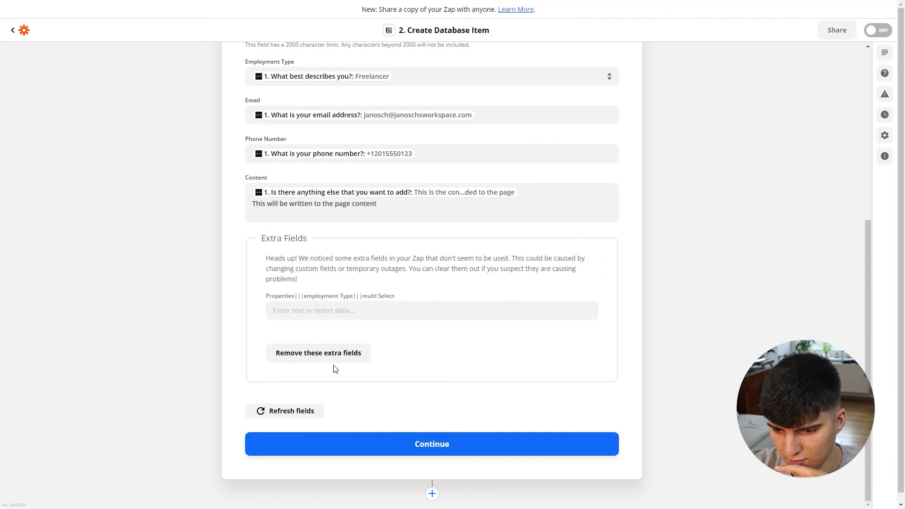
click(324, 353)
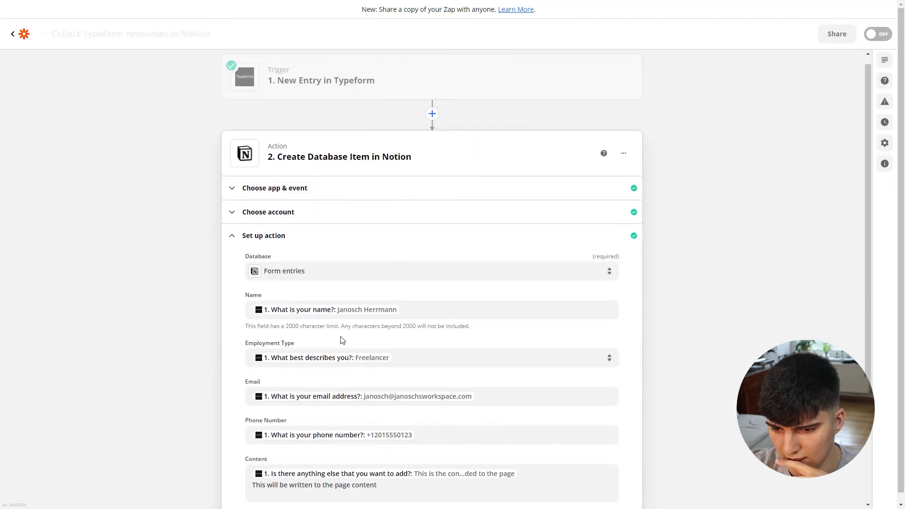
Step: Continue past the Notion action's setup and retest the action to send a sample item to the database
scroll(348, 367, down, 3)
click(384, 450)
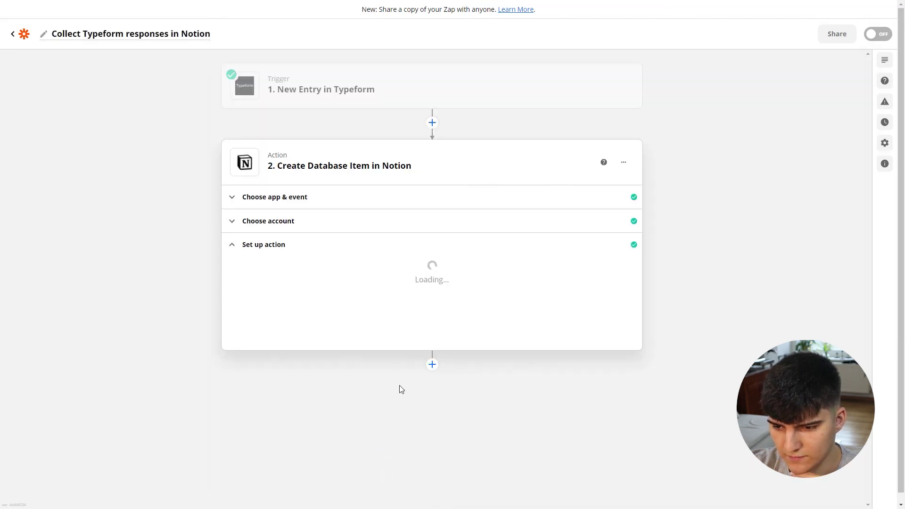
scroll(400, 389, down, 3)
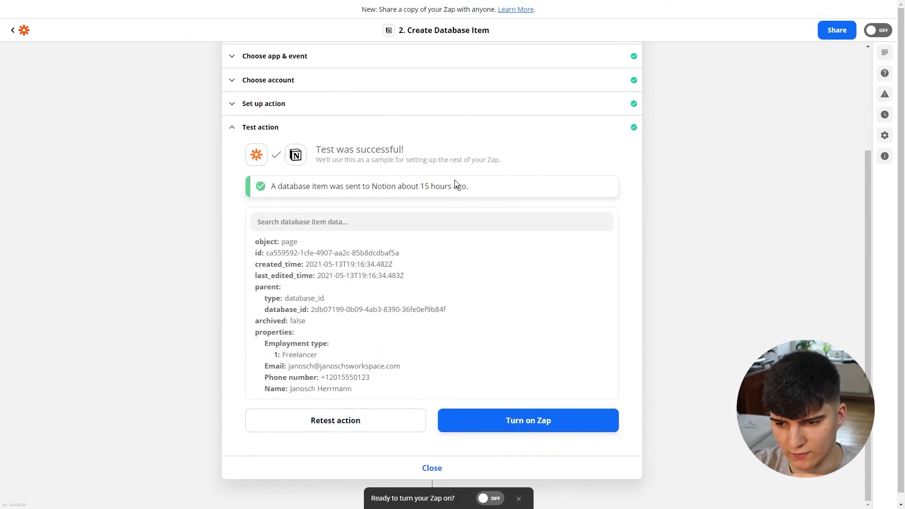
click(323, 420)
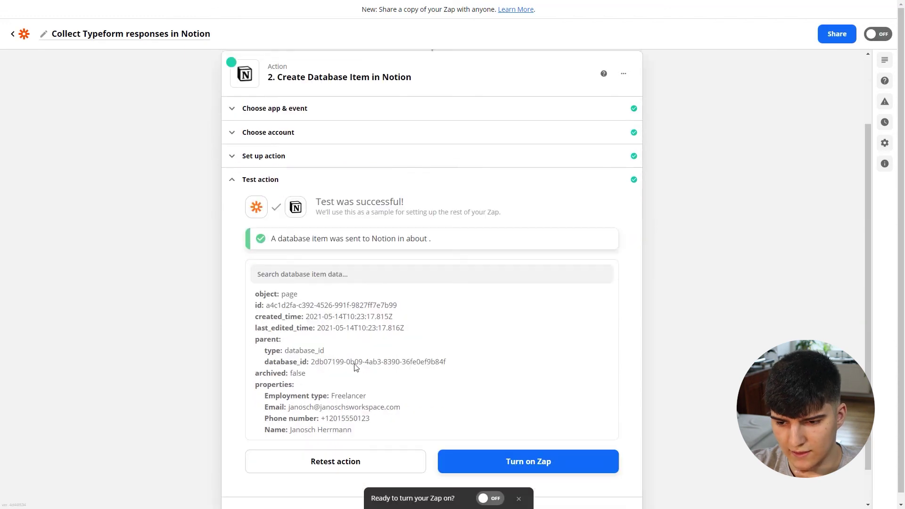
Step: Switch to Notion, open the newly created entry in the Form entries database, and examine its page content
key(alt+Tab)
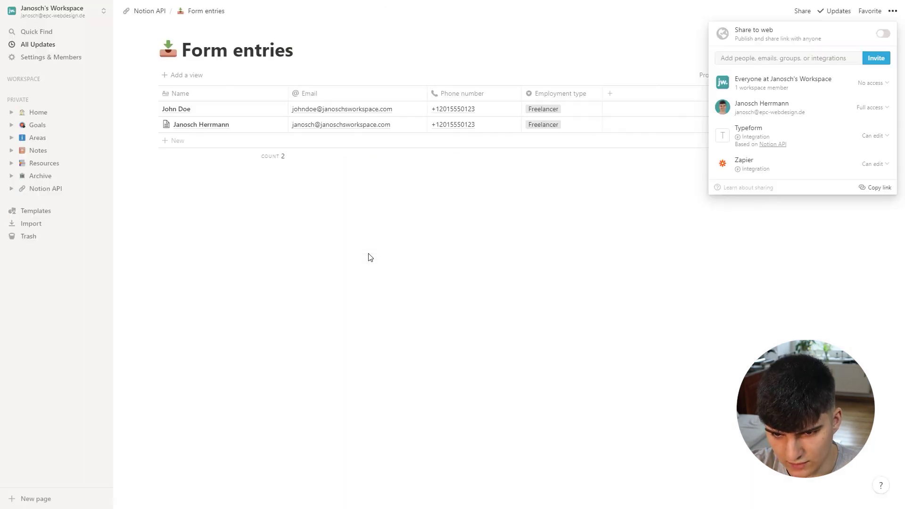
click(291, 200)
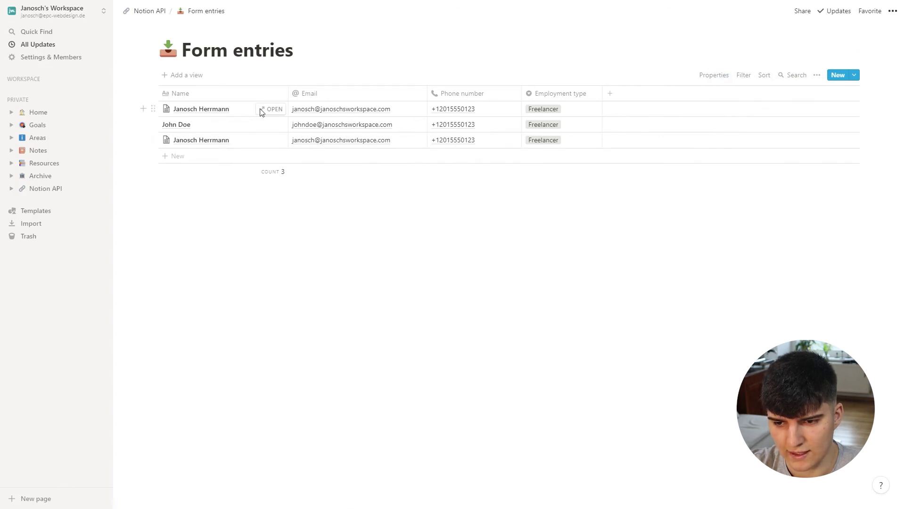
click(275, 110)
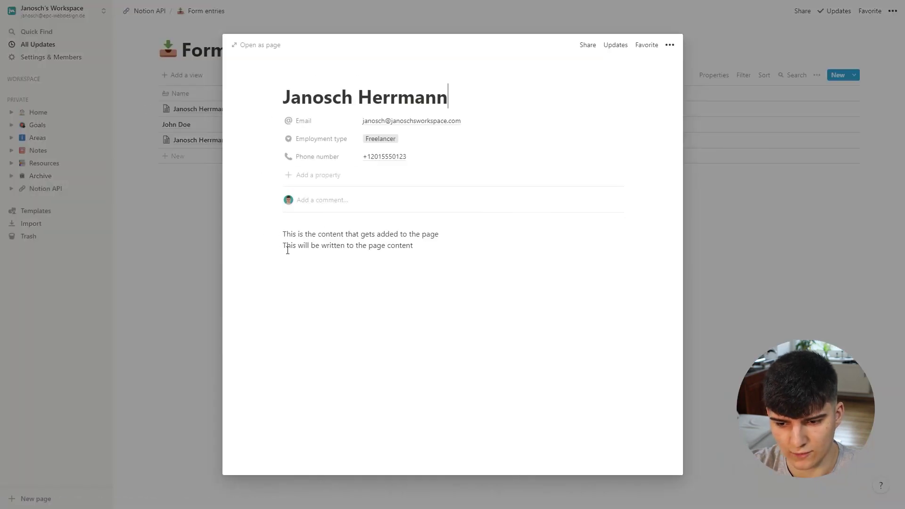
drag(282, 249, 446, 244)
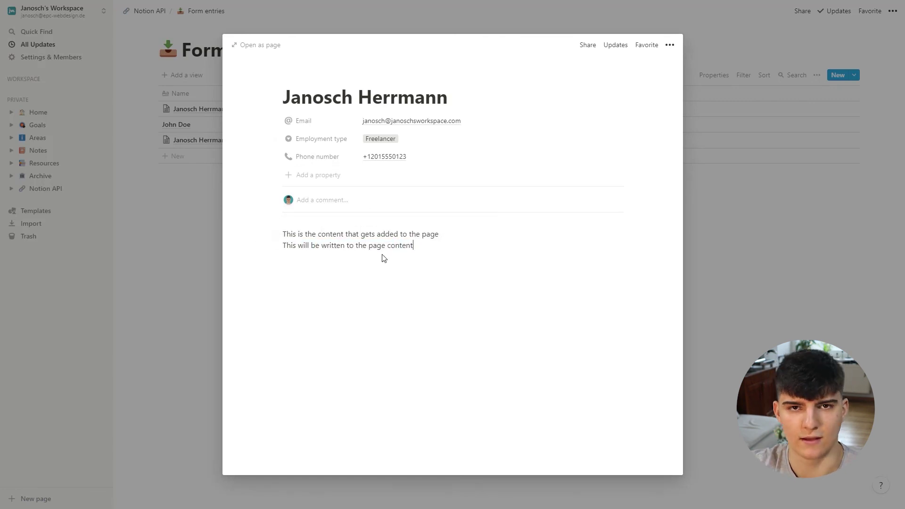